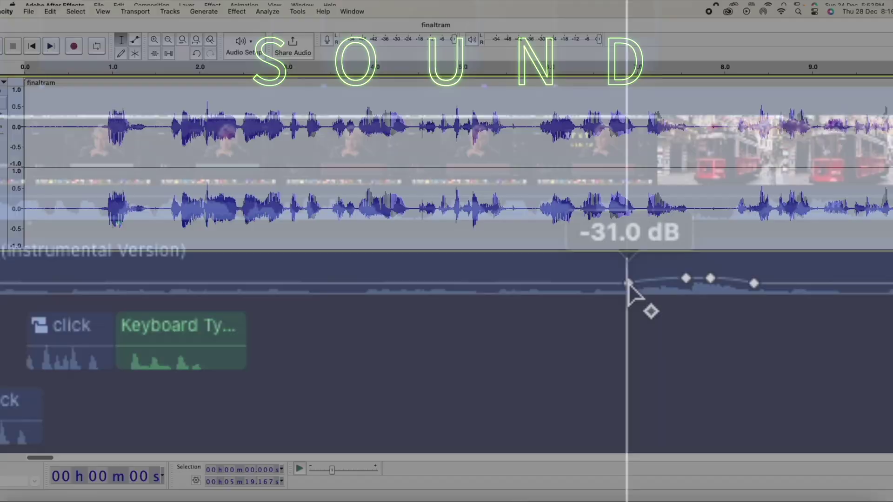
drag(634, 293, 393, 259)
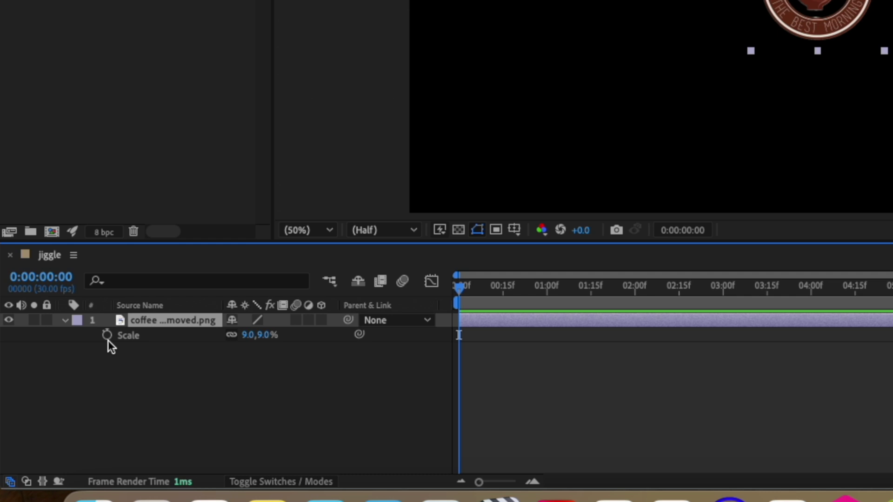
Keyframe the coffee logo's Scale from 0% at 0:00 to 10% at frame 15 and scrub through the growth.
click(107, 336)
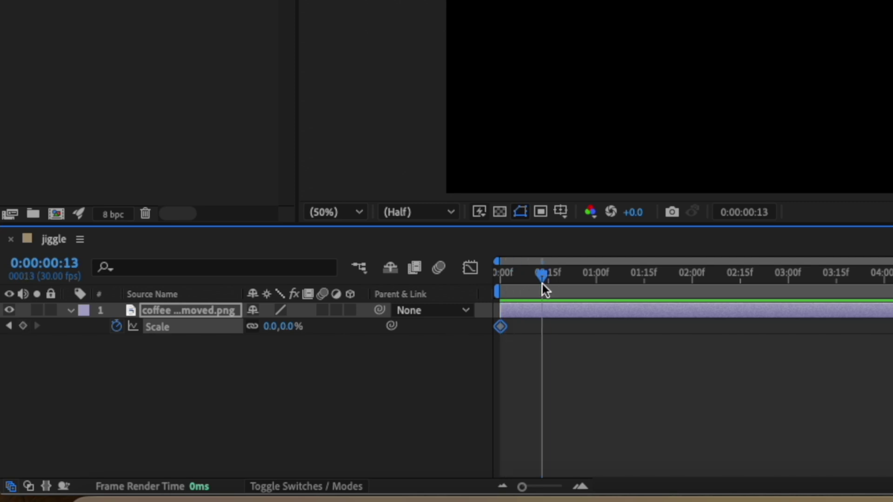
drag(542, 284, 551, 285)
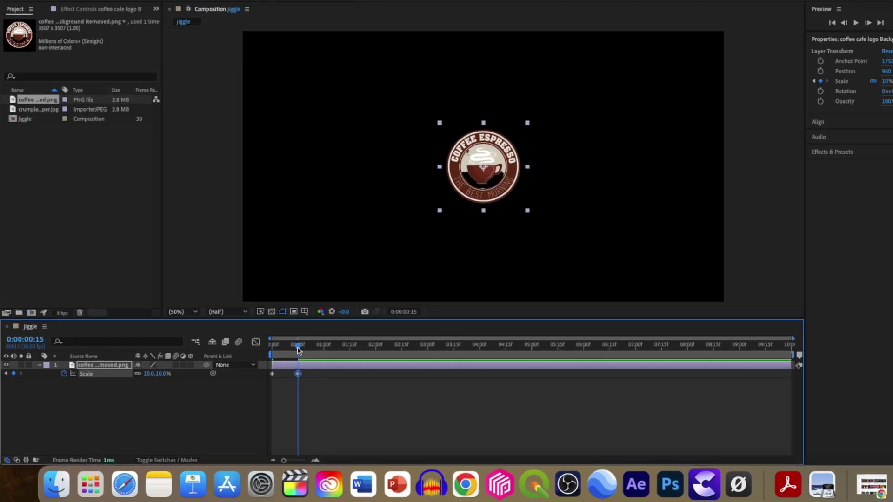
drag(549, 279, 513, 290)
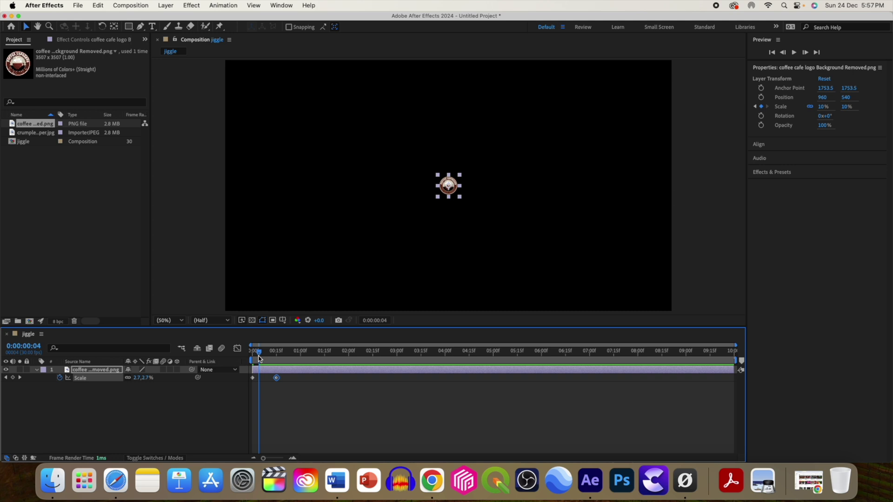
Animate the logo's Position to 444, 524 at frame 15, apply Easy Ease to both position keyframes, and preview the motion.
drag(450, 188, 399, 197)
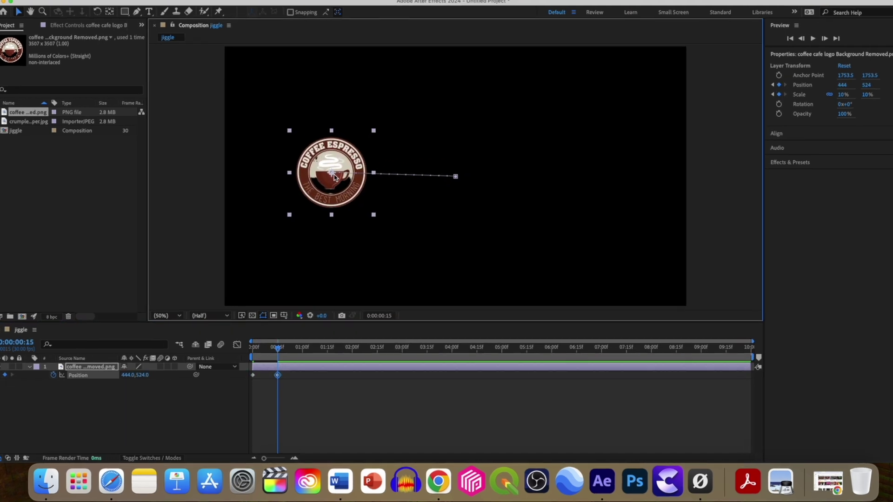
right_click(253, 378)
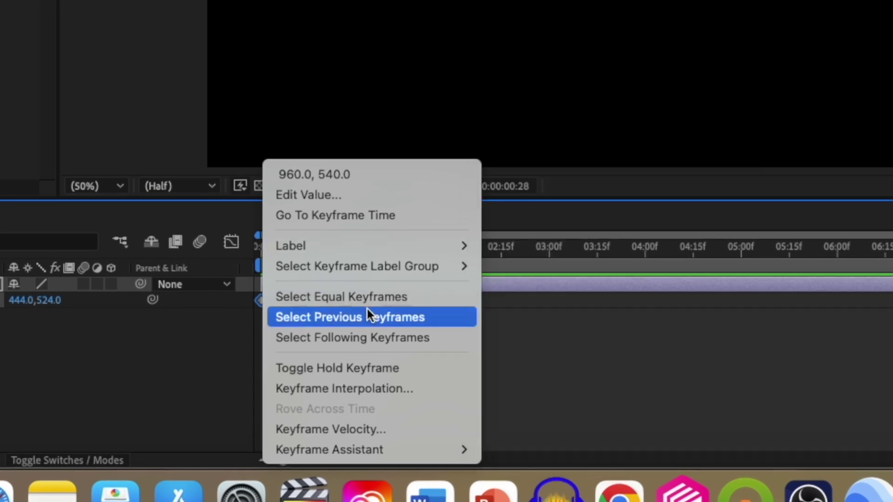
mouse_move(419, 450)
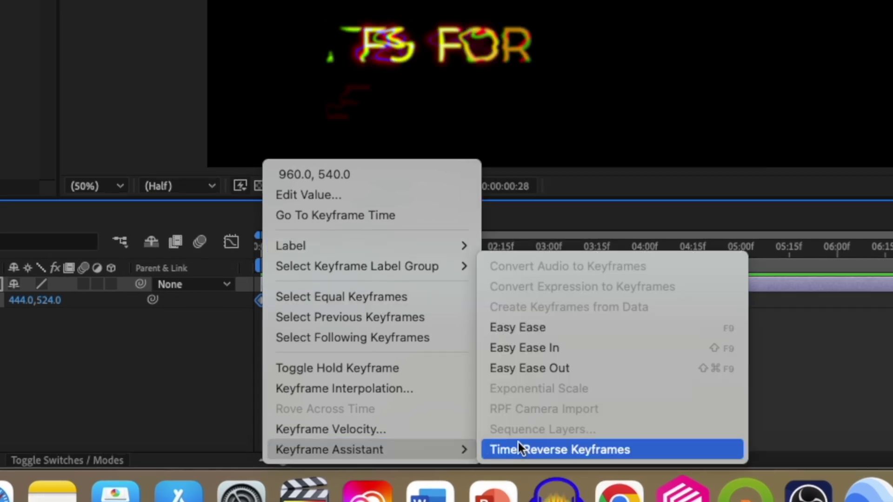
click(511, 325)
key(space)
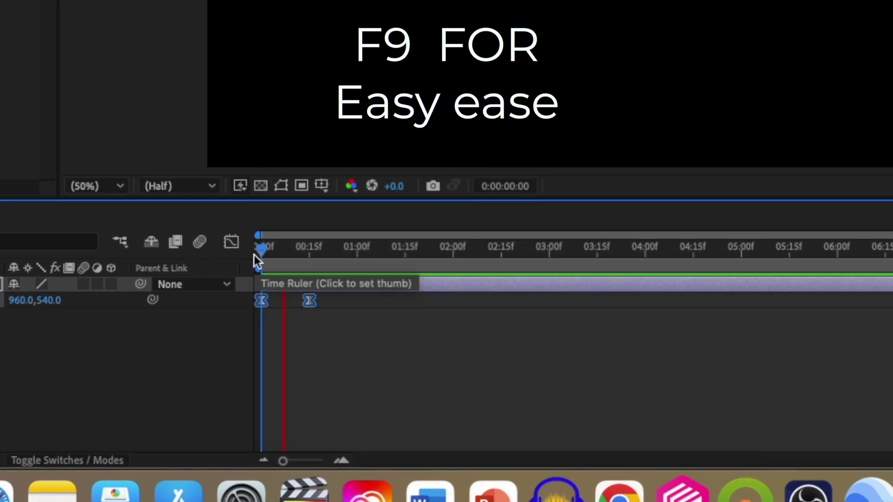
key(space)
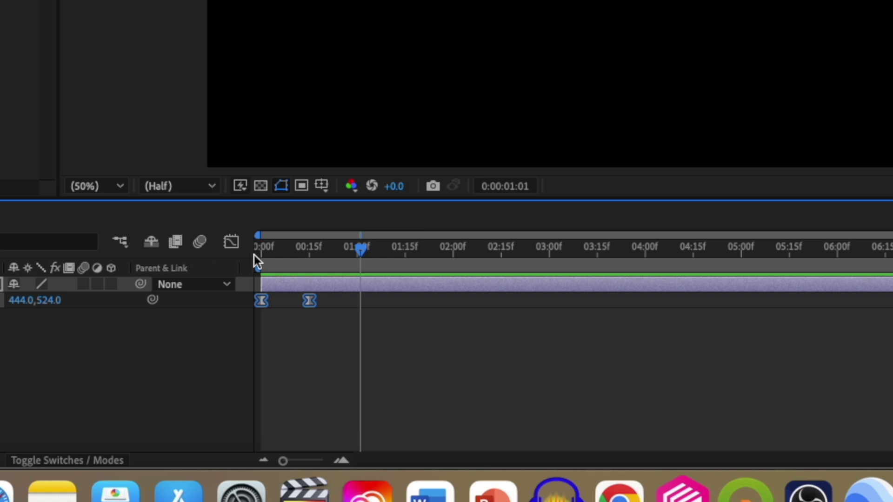
key(space)
key(space)
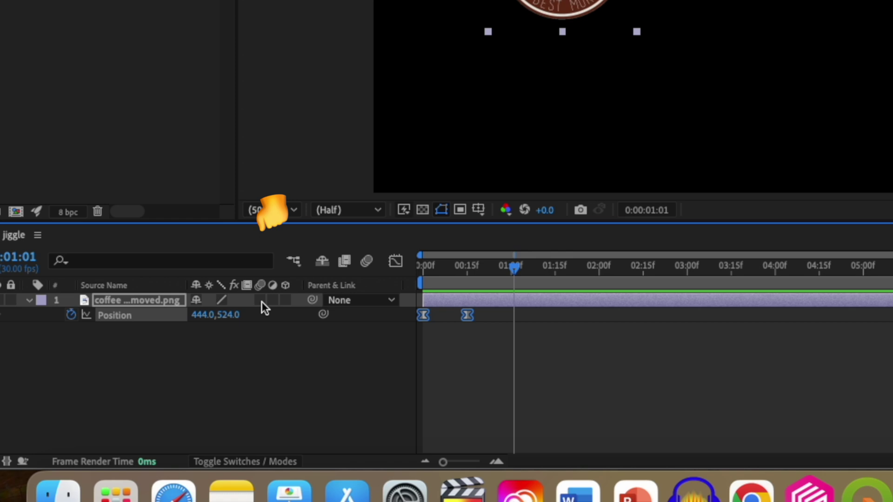
Enable motion blur for the composition and the coffee logo layer, and play back the animation.
click(198, 344)
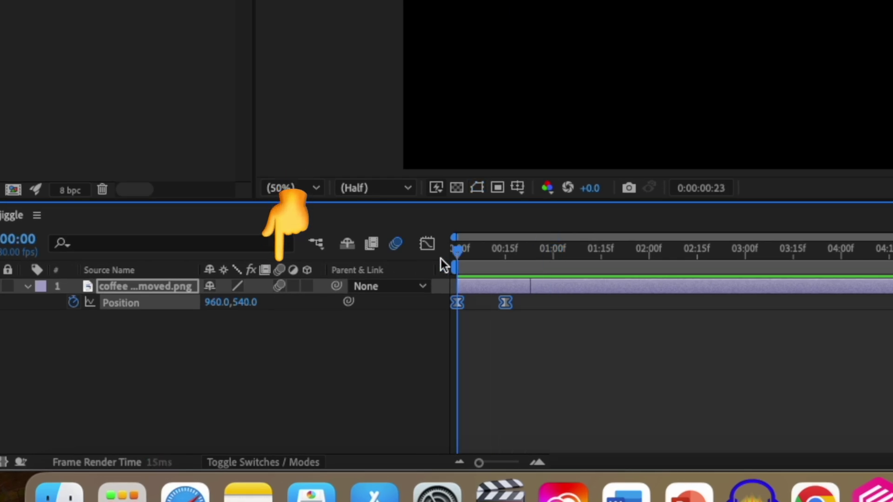
key(space)
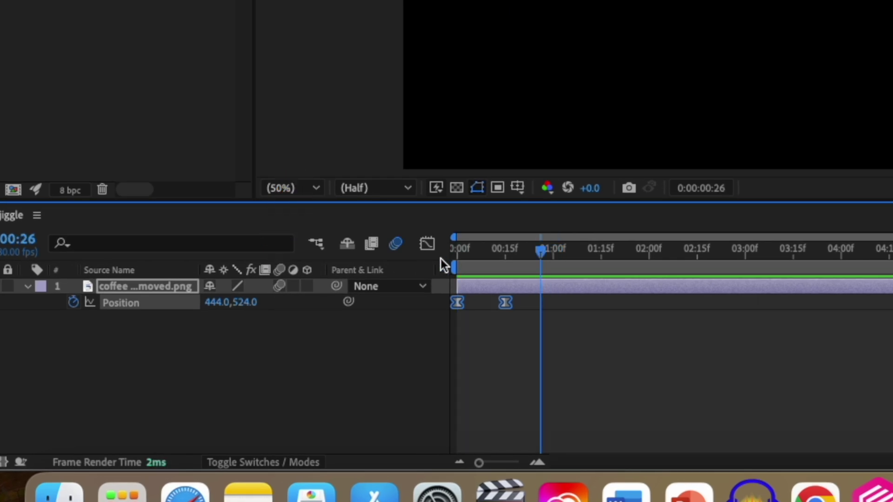
click(268, 464)
click(265, 464)
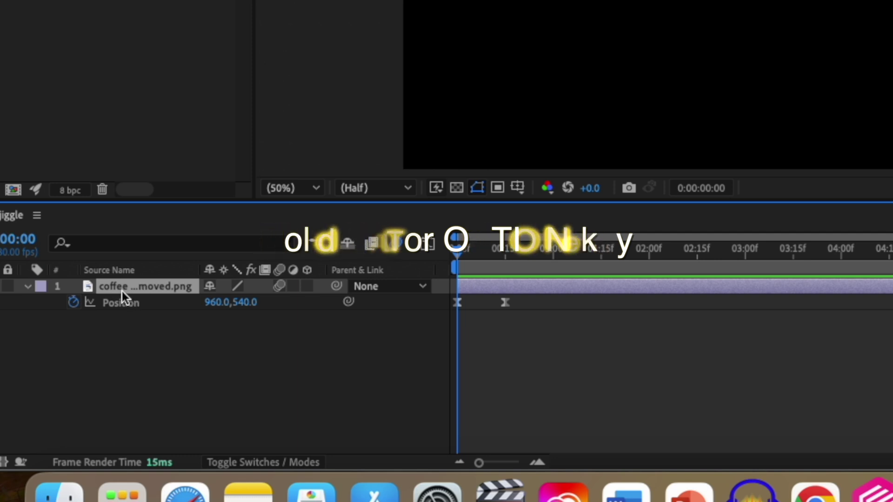
Add the expression wiggle(1,30) to the logo's Position and play back the result from the start.
alt+click(74, 303)
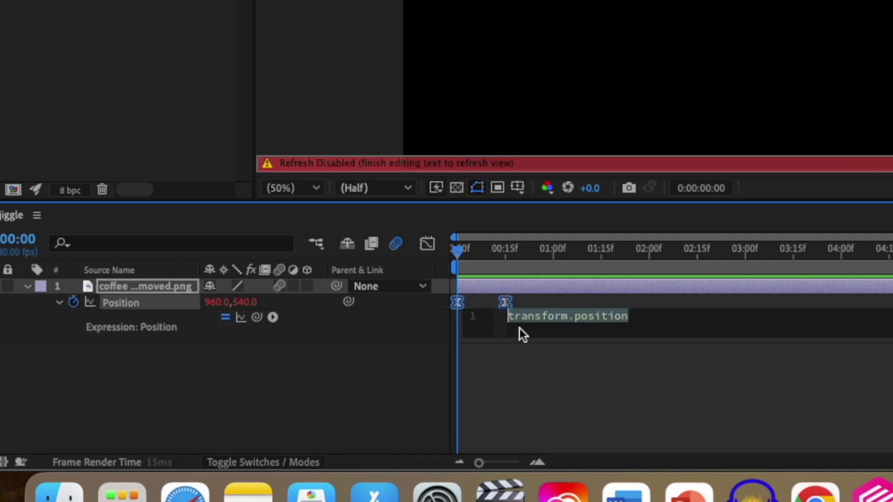
text(wig)
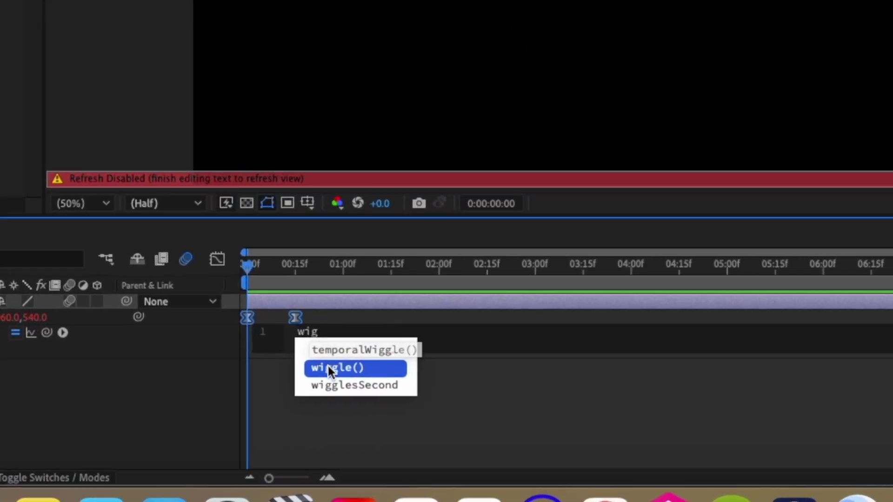
click(329, 368)
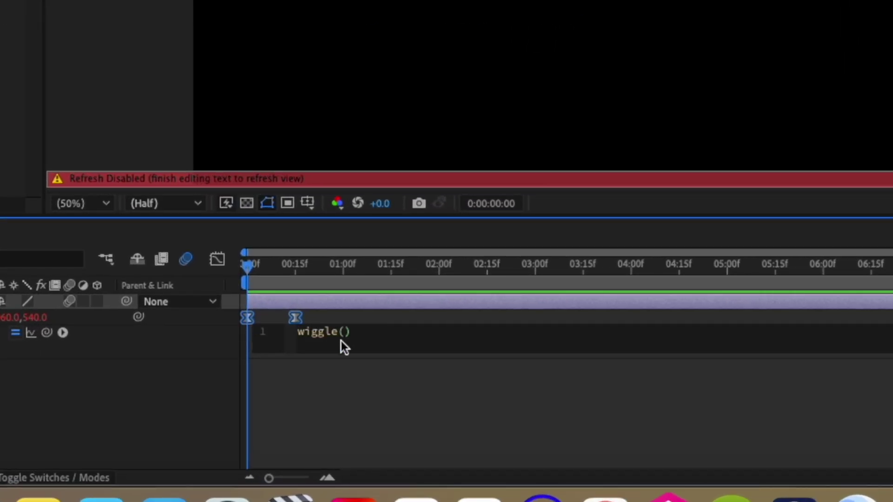
text(1,30)
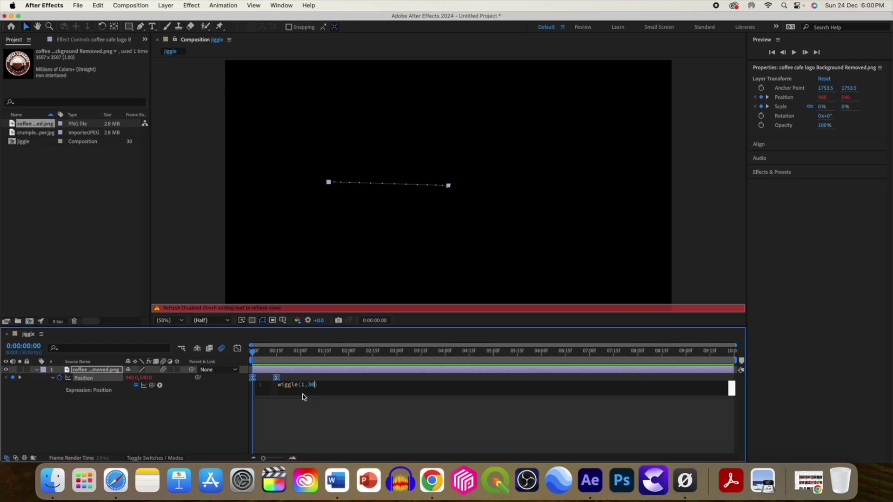
click(305, 410)
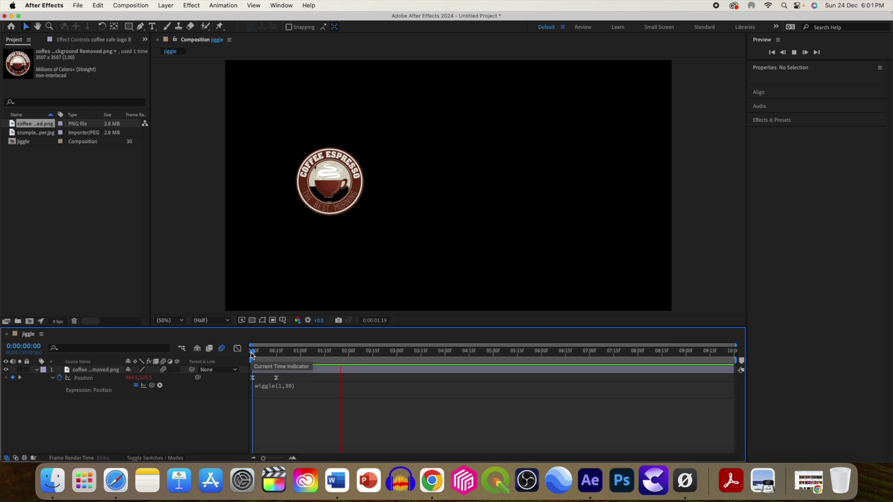
key(space)
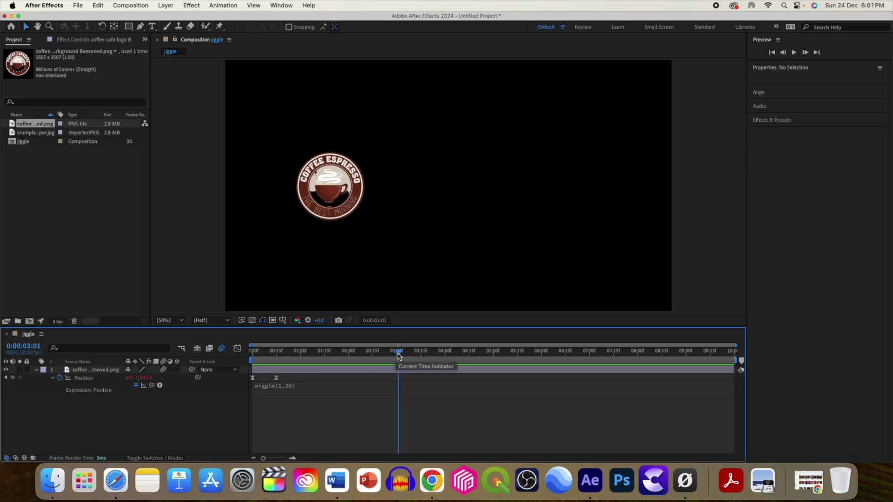
drag(258, 351, 250, 351)
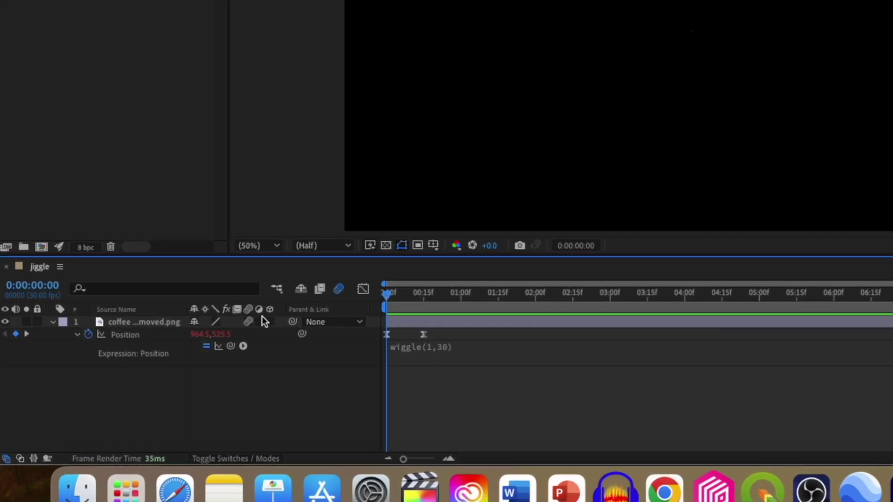
Make the coffee logo layer a 3D layer and preview the wiggle movement.
click(345, 284)
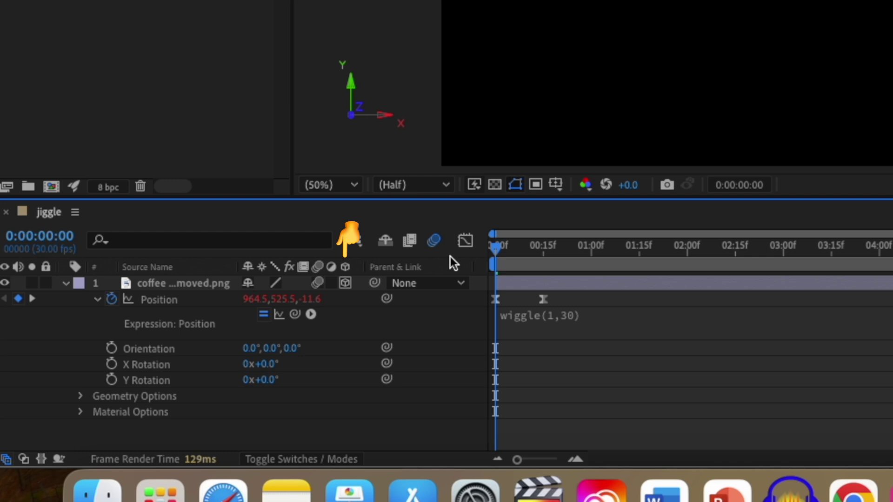
key(space)
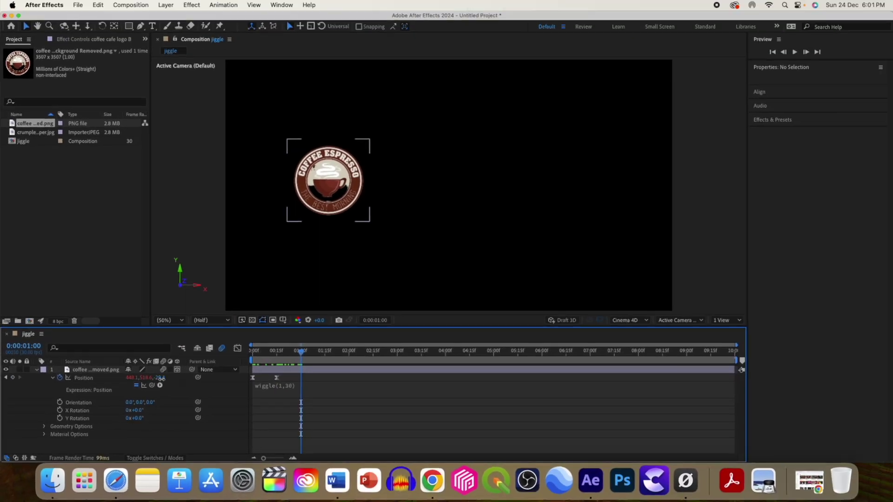
drag(185, 365, 5, 362)
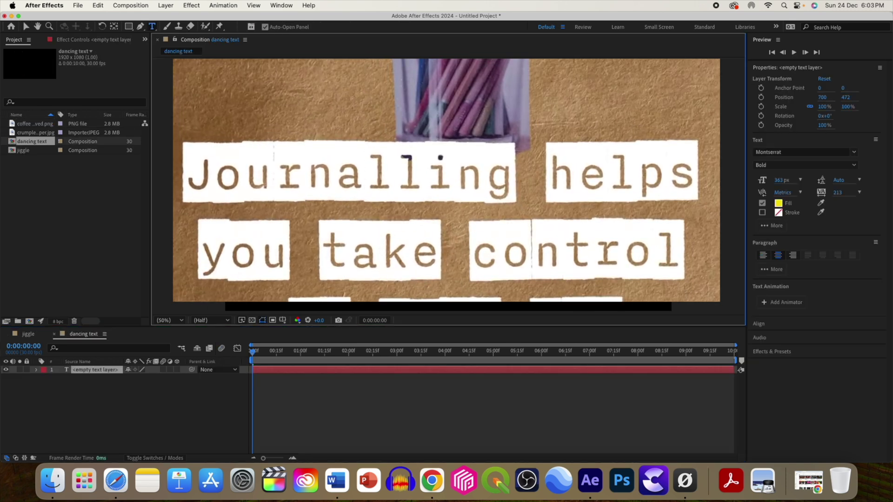
Enter the yellow text "DAncing" in the dancing text composition and reduce its font size to 226 px.
text(DAncing)
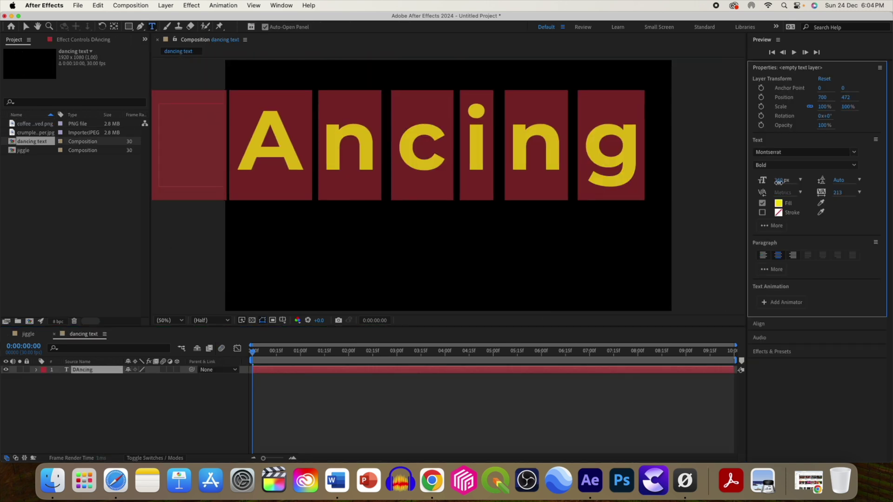
drag(775, 181, 727, 199)
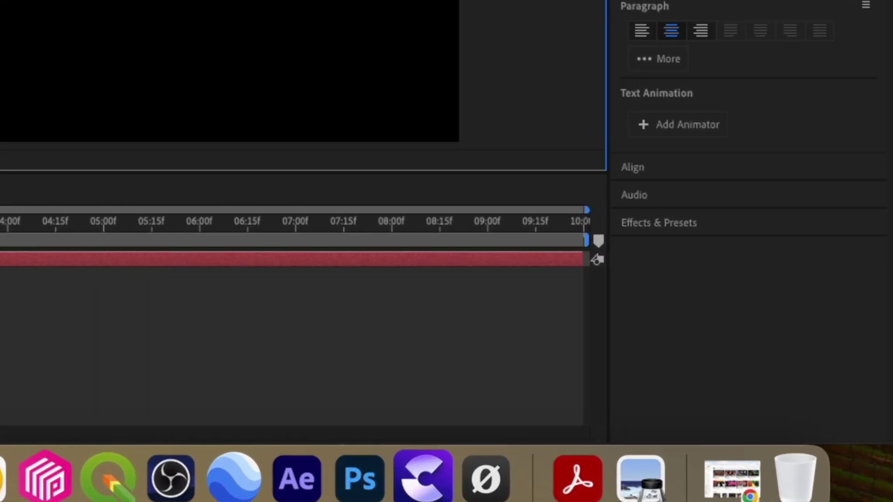
Search the effects for "turbulent" and apply Turbulent Displace to the DAncing text layer.
click(716, 39)
text(turbulent)
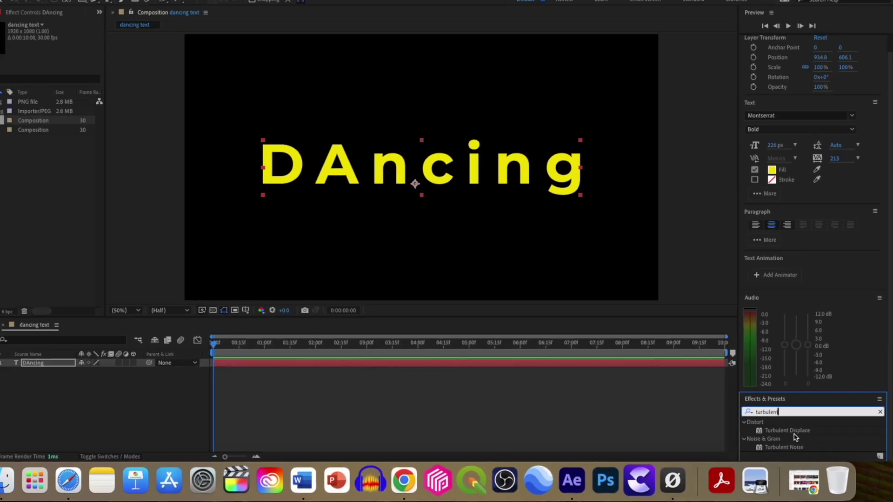
drag(706, 387, 313, 269)
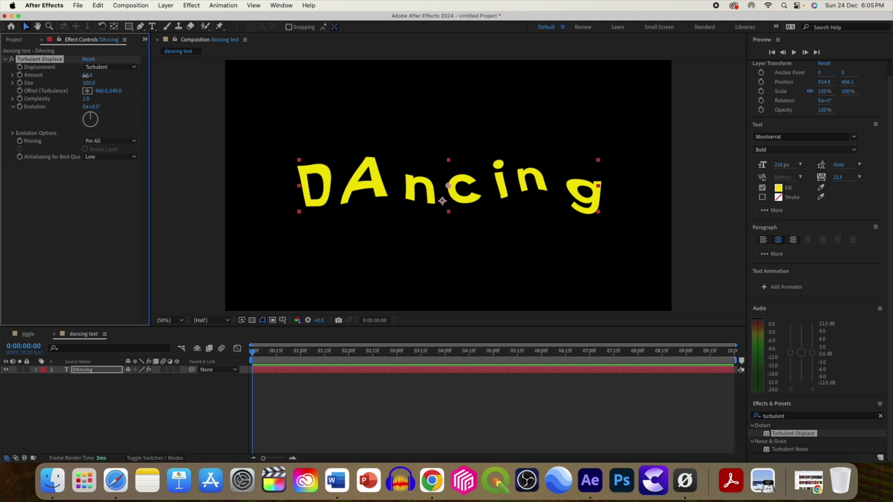
Set the Turbulent Displace Amount to 30 and Size to 83.
drag(85, 76, 94, 84)
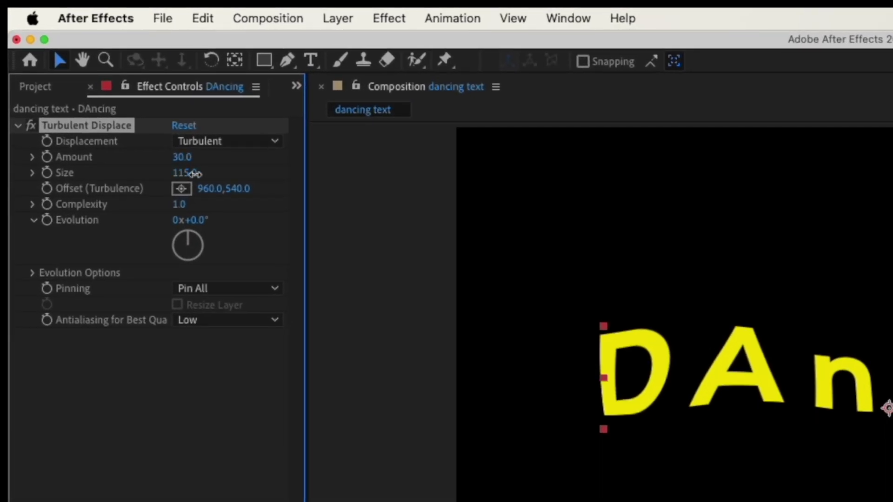
drag(195, 174, 168, 177)
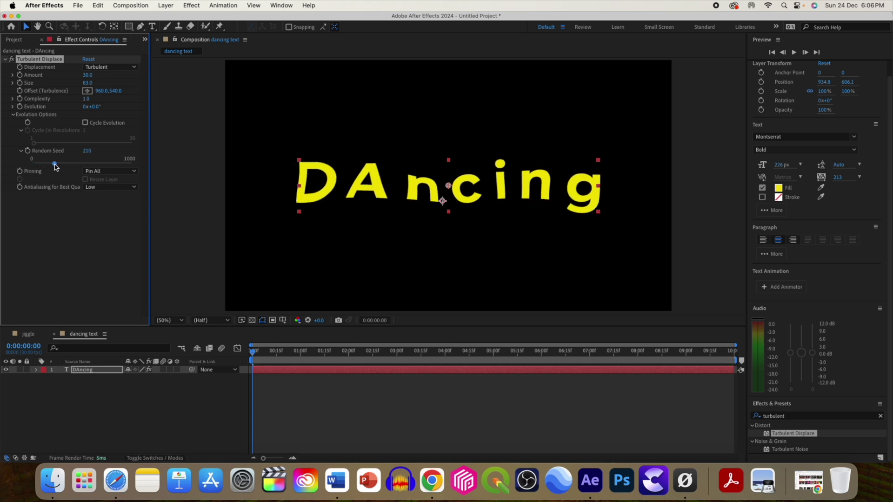
Try various Random Seed values in the Turbulent Displace Evolution Options to see how the letters shift.
drag(85, 166, 76, 163)
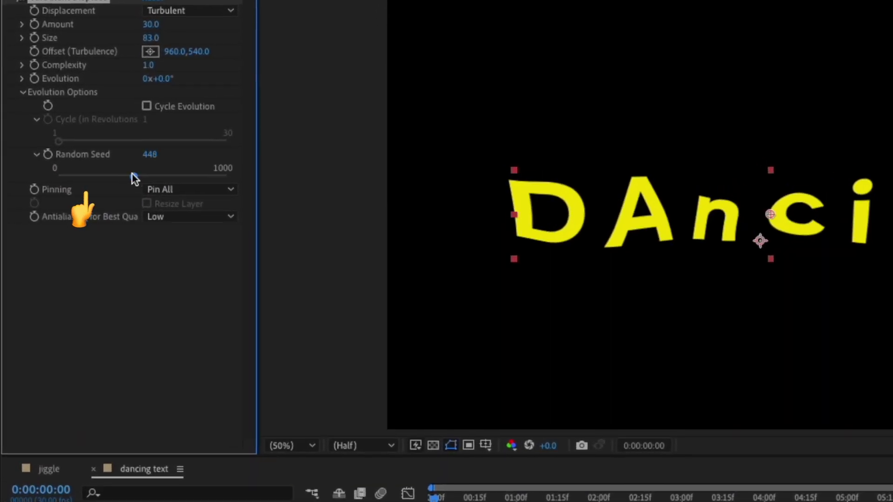
drag(134, 179, 65, 143)
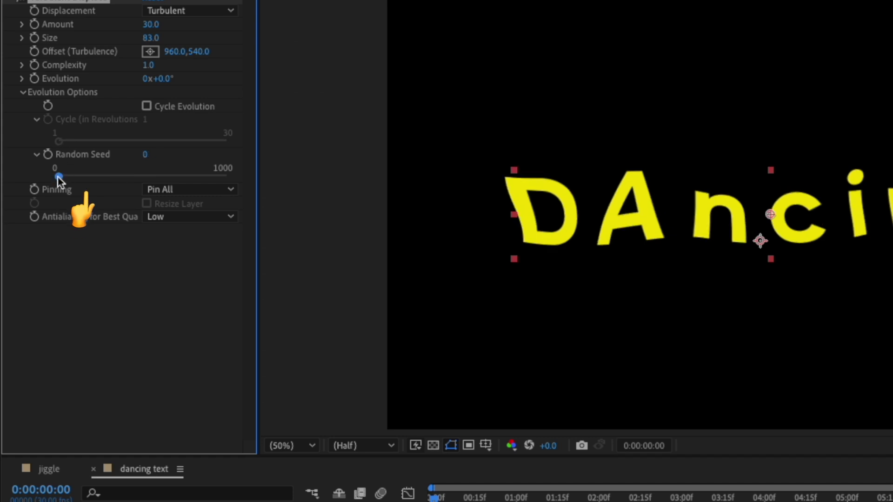
drag(57, 177, 104, 178)
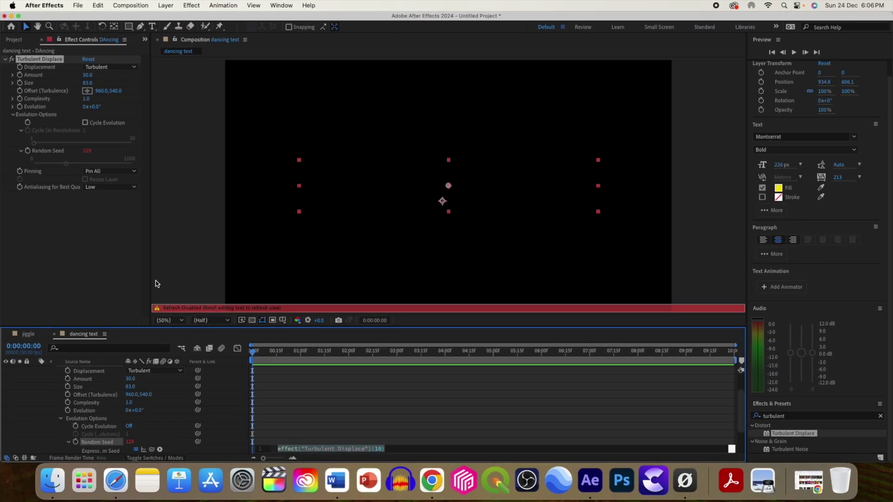
Replace the default expression on Turbulent Displace's Random Seed with random(10000).
text(random)
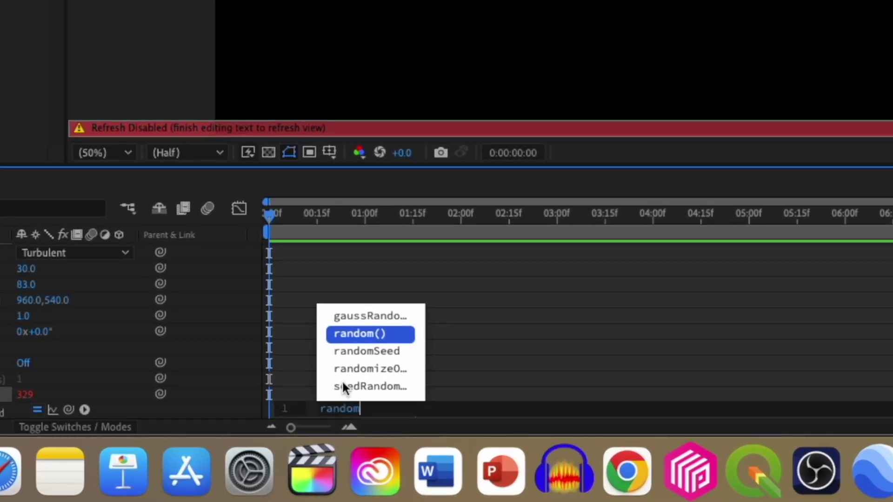
click(361, 335)
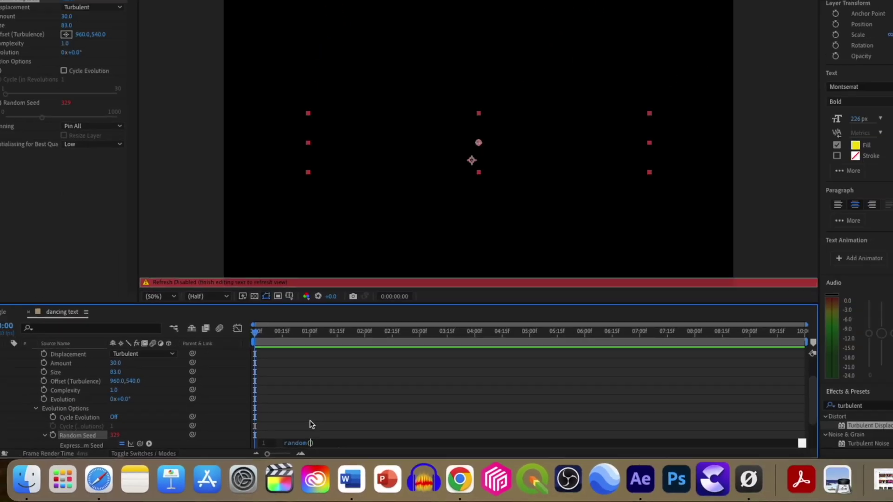
text(10000)
click(312, 376)
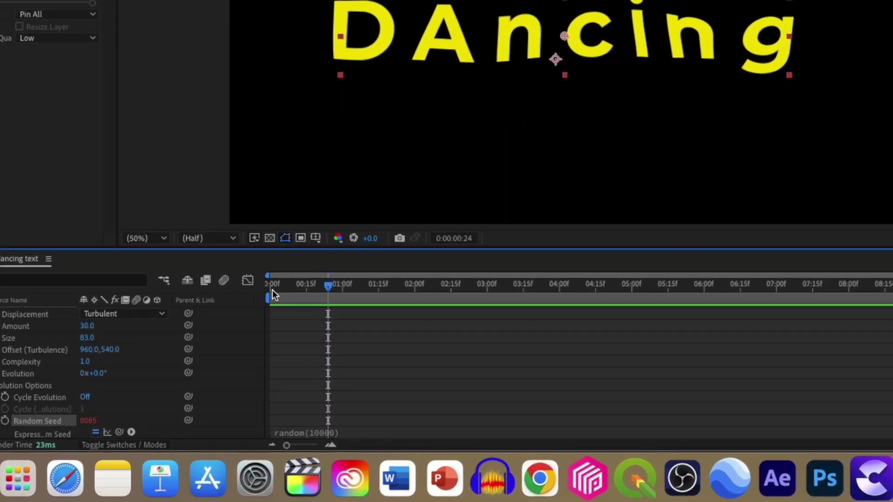
Insert the line posterizeTime(6) above random(10000) in the Random Seed expression and commit it.
click(278, 450)
key(Return)
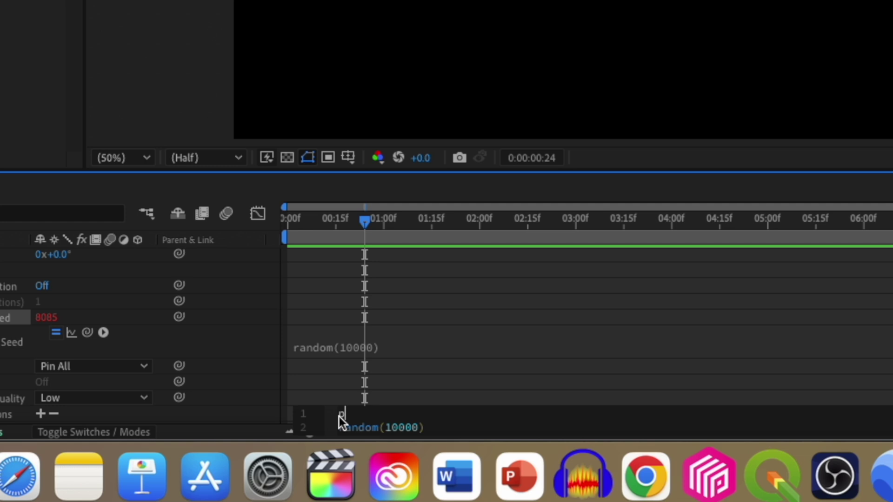
text(poster)
click(373, 399)
text(6)
click(434, 393)
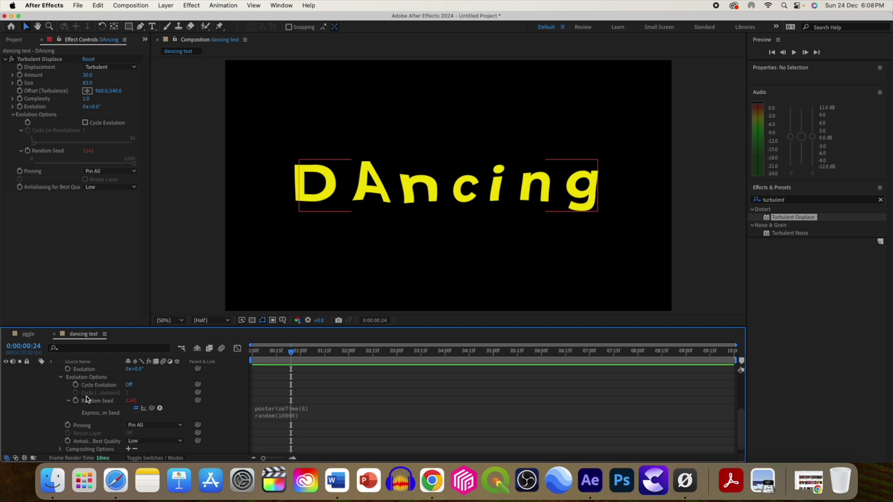
Save the DAncing layer's Turbulent Displace effect as an animation preset named dancing in the User Presets folder.
scroll(103, 429, up, 5)
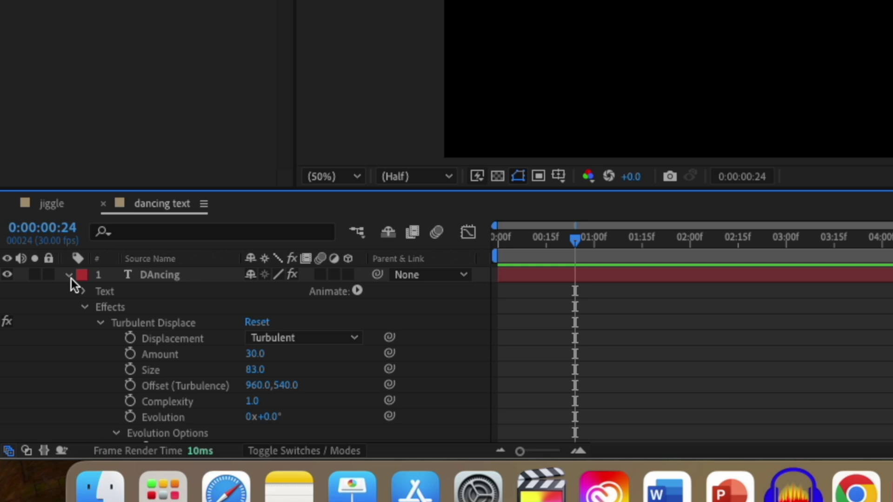
click(68, 275)
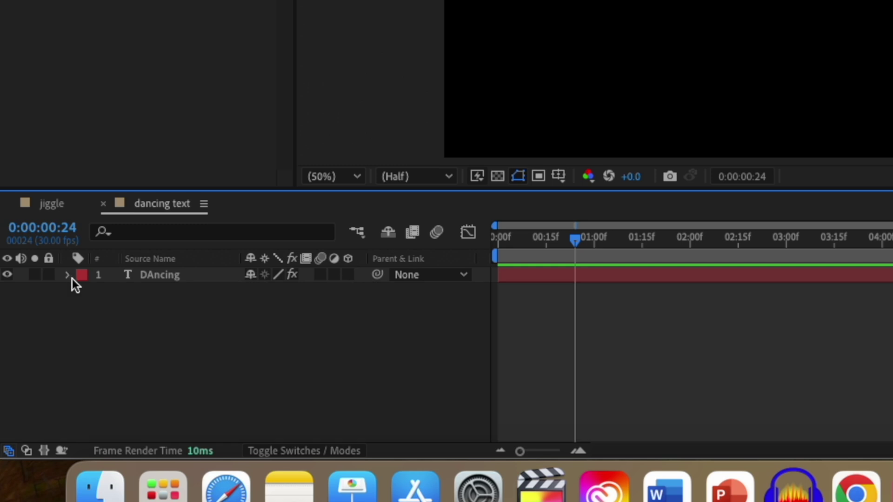
click(68, 275)
click(150, 323)
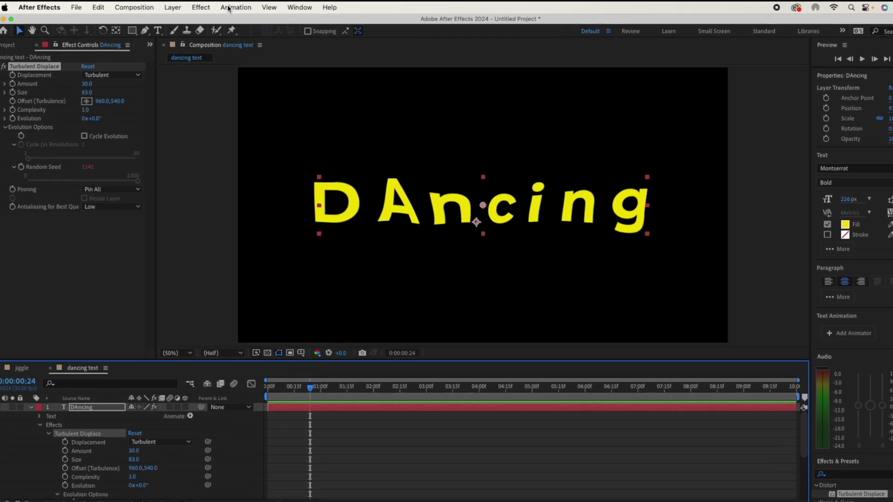
click(224, 5)
click(227, 19)
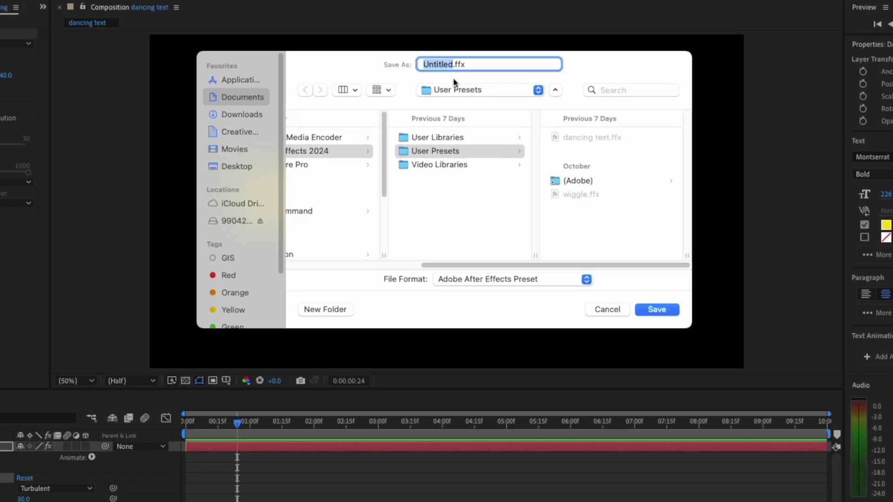
text(dancing)
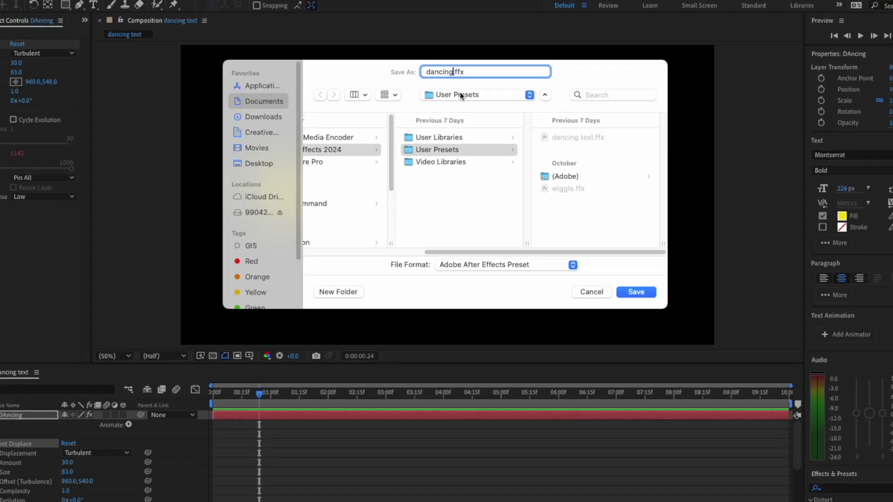
key(Return)
Move the WOW!! text to the middle of the preset composition, at about 948, 552.
key(super+a)
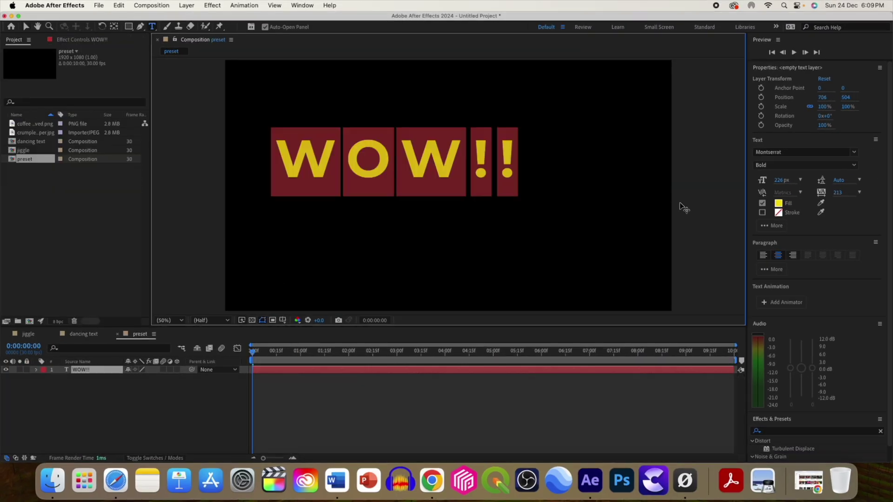
click(26, 26)
drag(375, 163, 434, 173)
Apply the dancing user preset to the WOW!! text layer and preview it.
scroll(778, 339, down, 1)
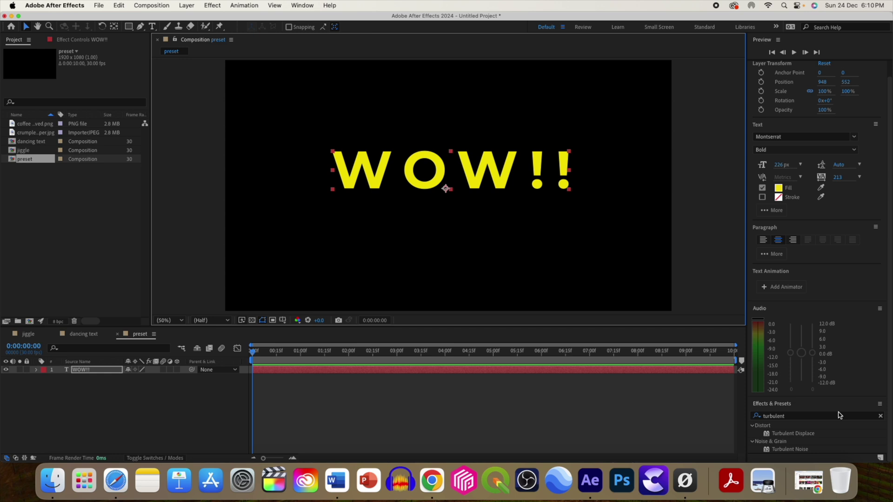
click(880, 415)
scroll(818, 395, down, 5)
click(754, 267)
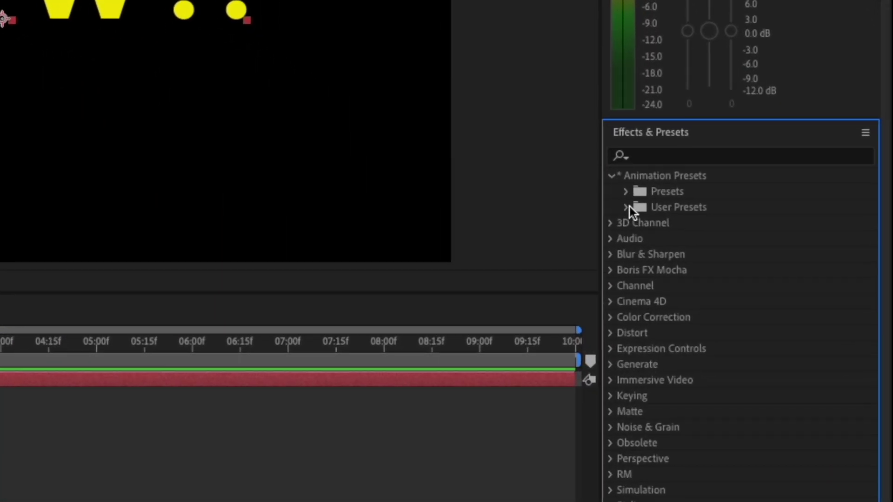
click(627, 207)
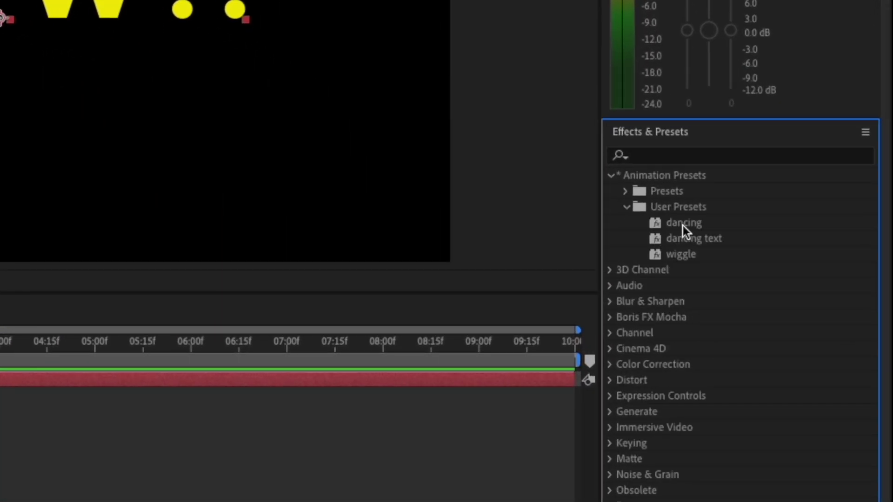
click(681, 223)
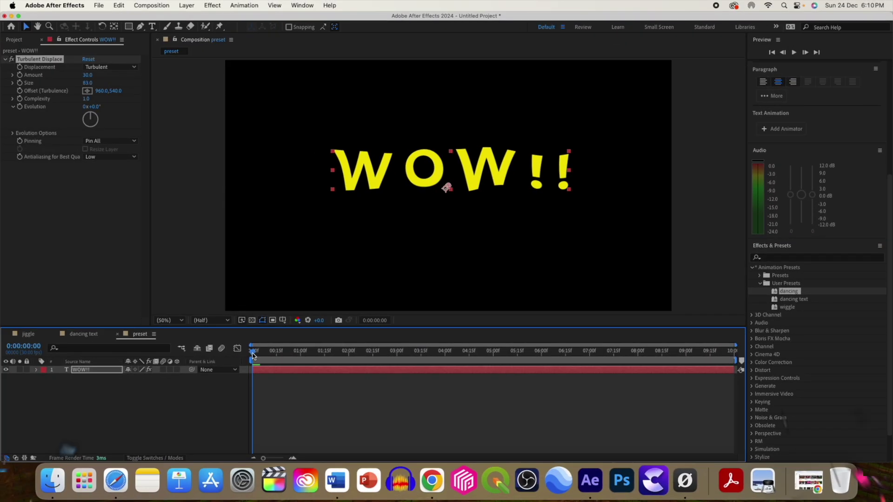
key(space)
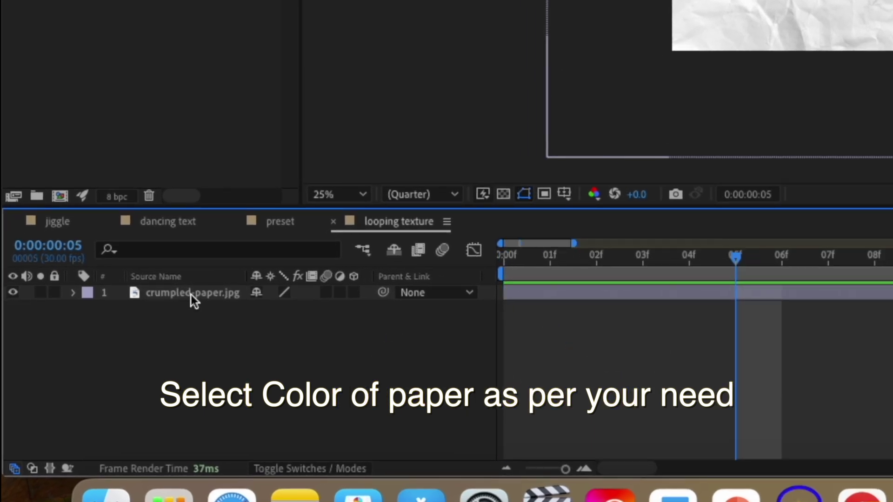
Keyframe the crumpled-paper.jpg layer's Position at frame 5, and move the paper to about 532, 448 at frame 10.
click(191, 295)
click(120, 309)
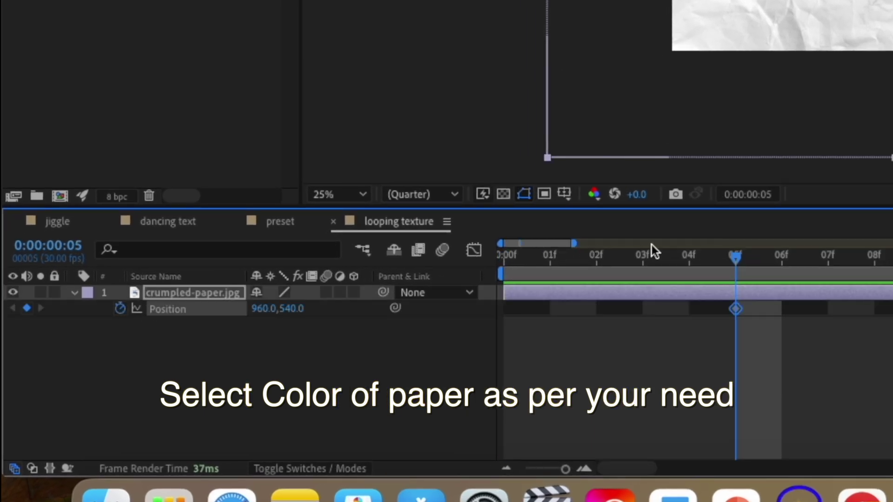
drag(736, 256, 892, 256)
drag(476, 170, 424, 161)
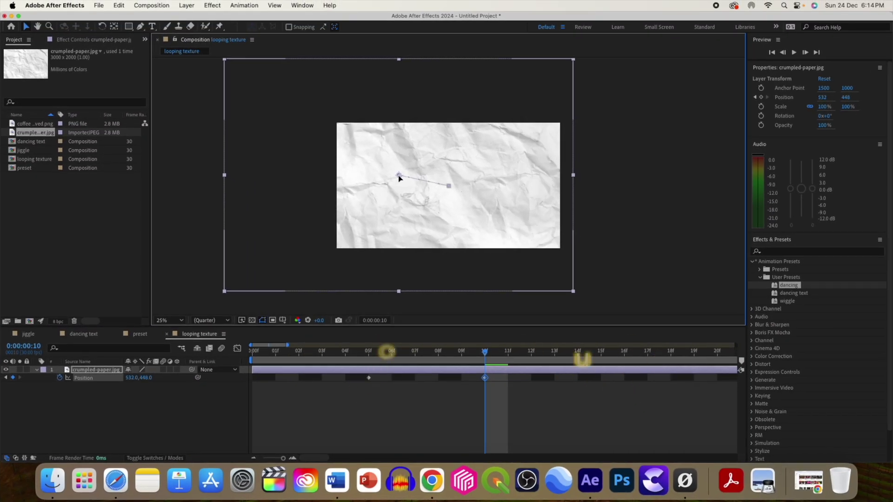
Add Position keyframes at frames 15, 20 and 25, shifting the paper to a different spot each time.
drag(484, 354, 601, 352)
drag(421, 175, 495, 172)
drag(647, 343, 812, 343)
drag(484, 77, 367, 118)
Preview the paper's Position animation from the start of the composition.
drag(828, 343, 115, 345)
key(space)
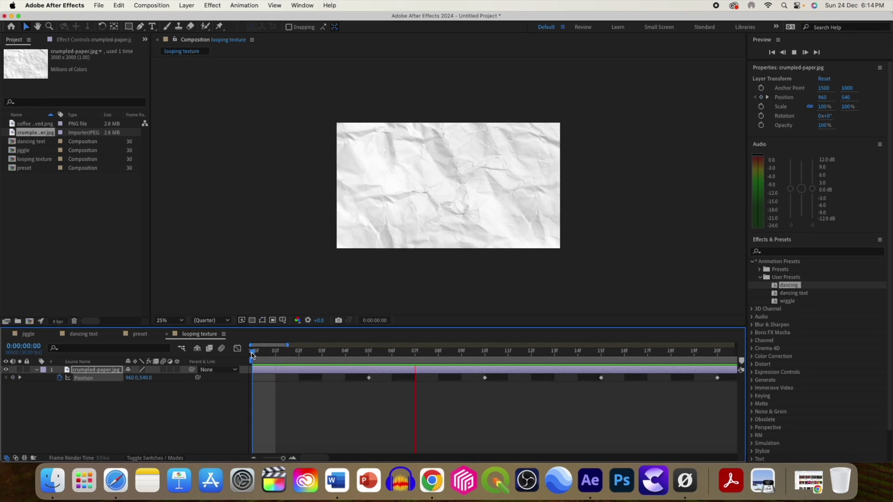
key(space)
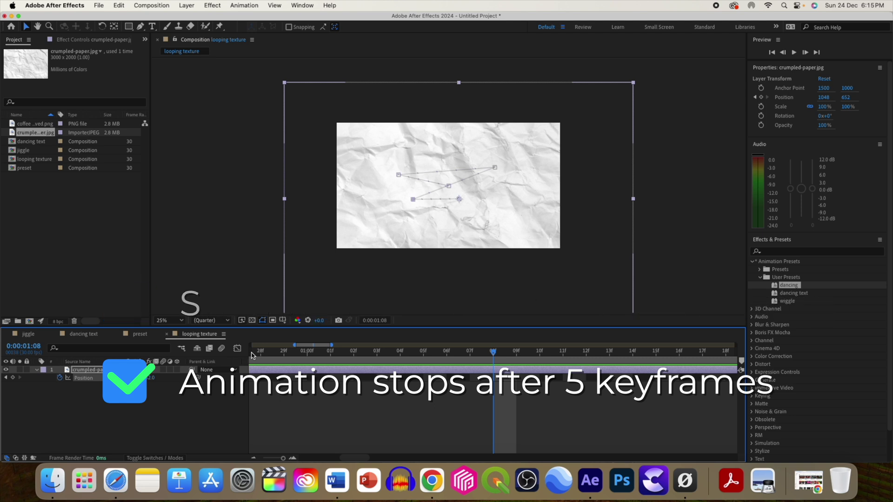
Convert all five Position keyframes of the paper layer to hold keyframes and preview the stepped motion.
drag(283, 459, 279, 459)
drag(374, 404, 279, 376)
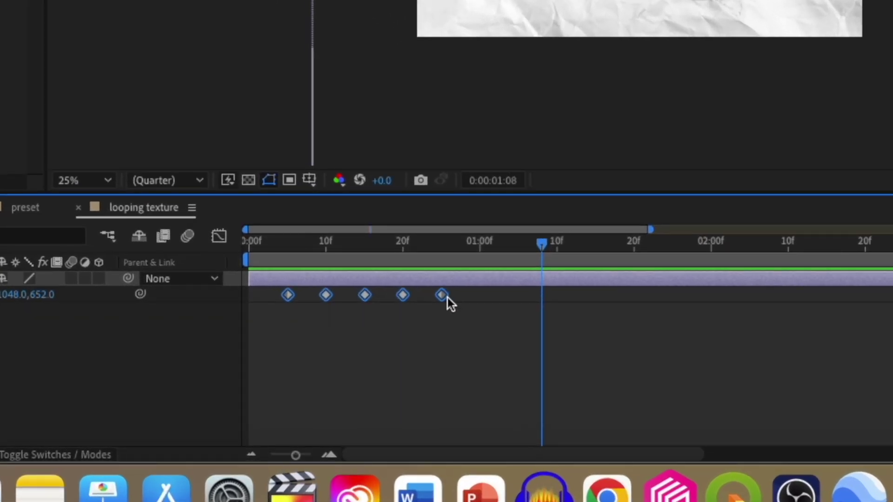
right_click(442, 297)
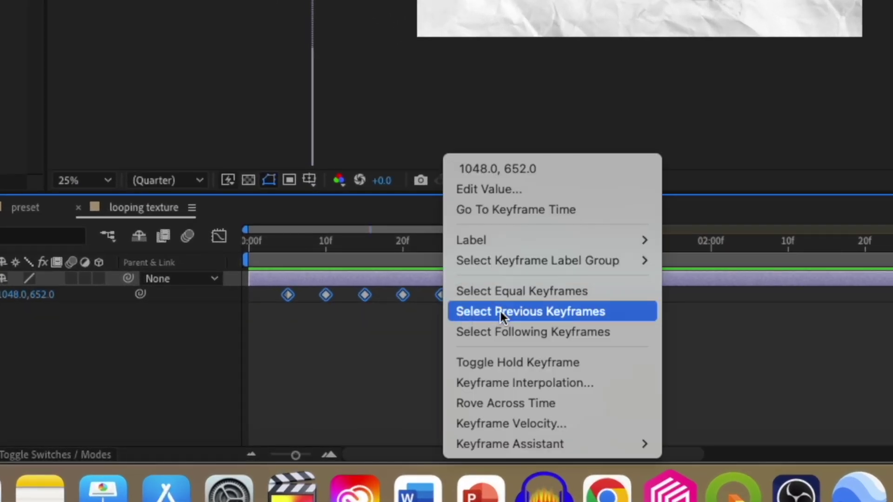
click(520, 362)
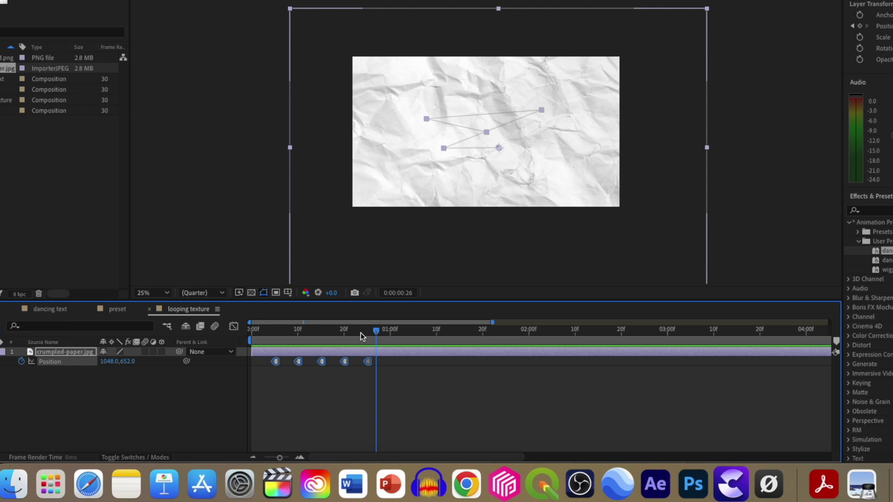
key(space)
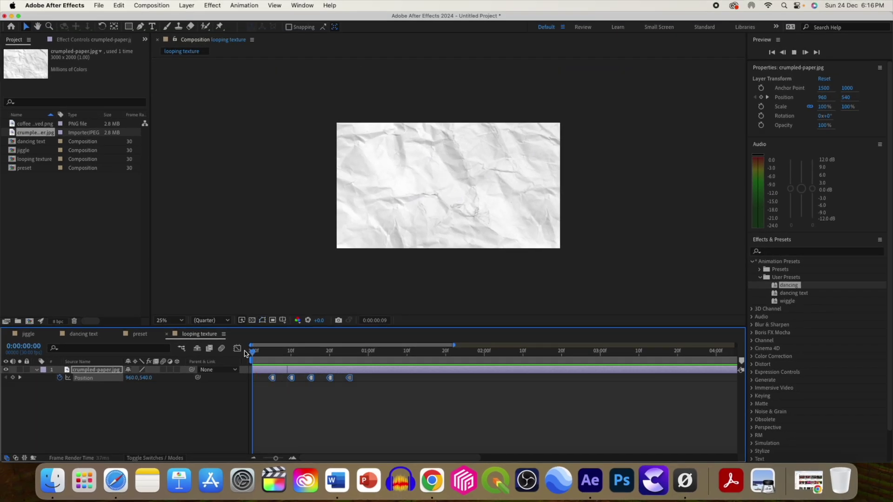
key(space)
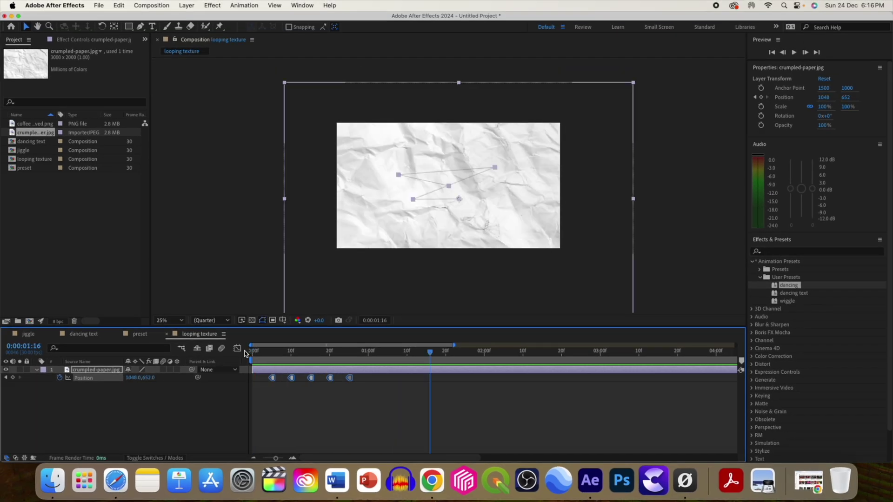
Copy the first Position keyframe and paste it at 0:00:01:00.
click(372, 359)
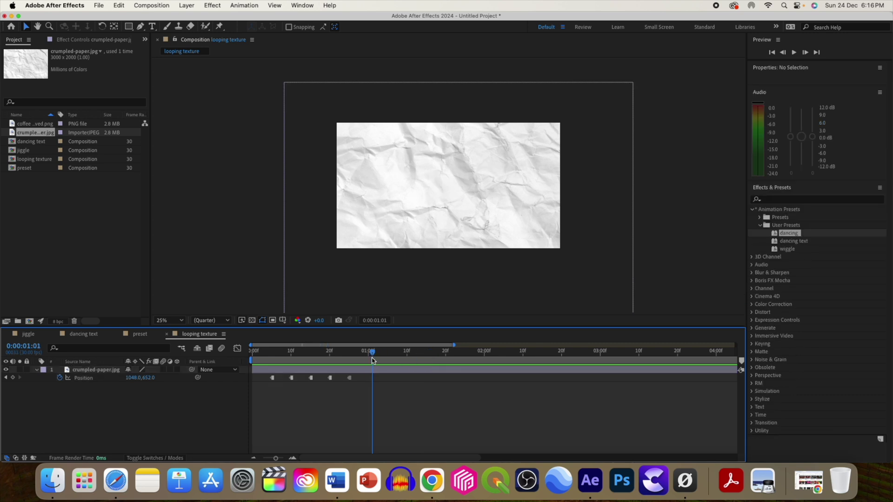
click(273, 379)
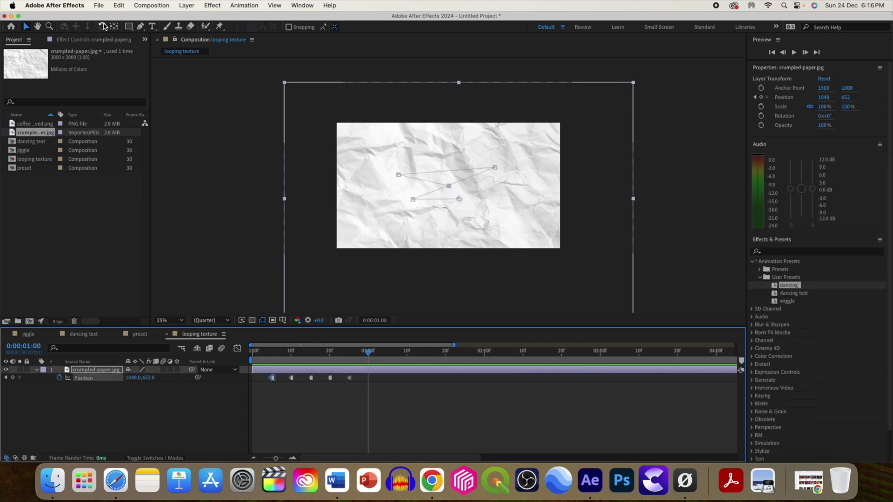
click(117, 5)
click(129, 66)
click(122, 6)
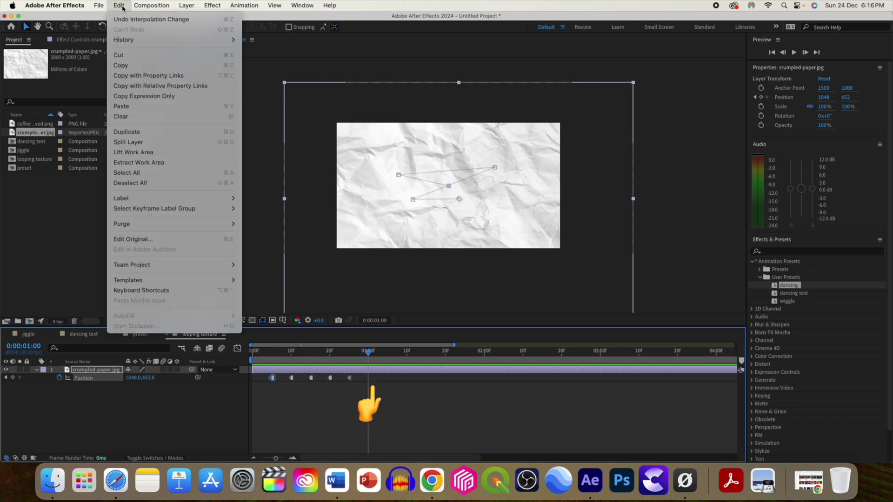
click(122, 106)
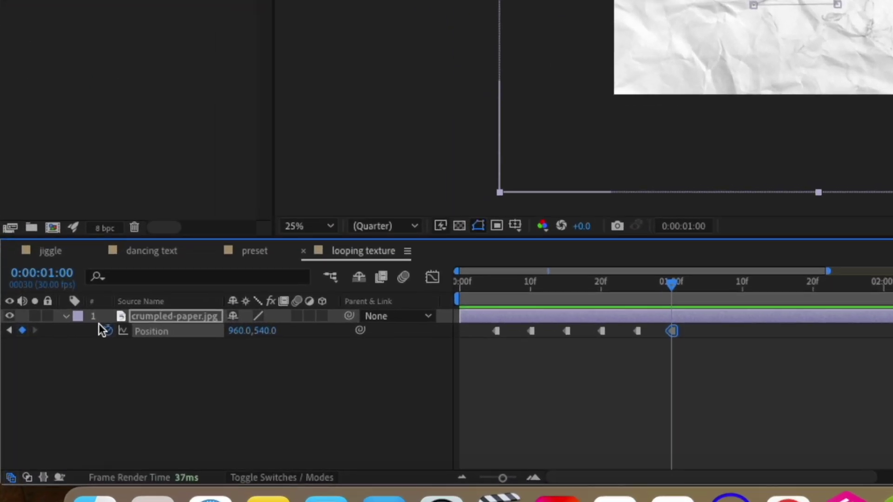
Add the expression loopOut() to the paper layer's Position and preview it from the start.
alt+click(117, 324)
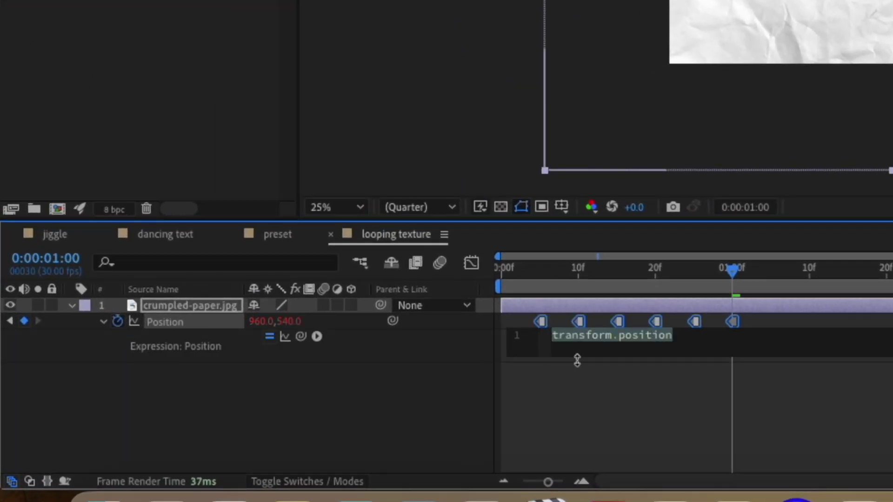
text(l)
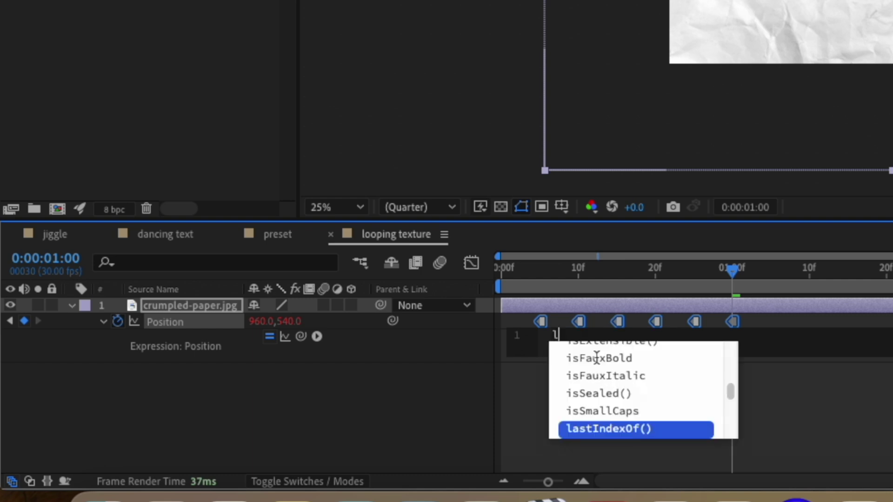
text(oop)
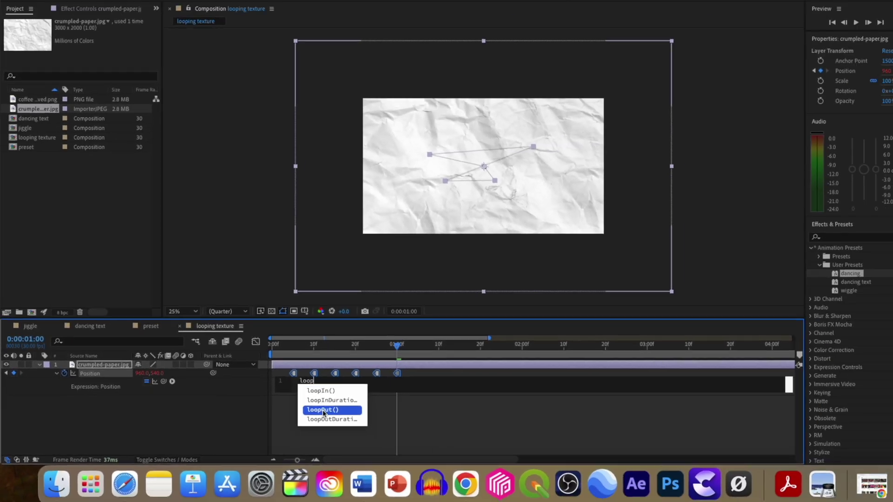
click(595, 390)
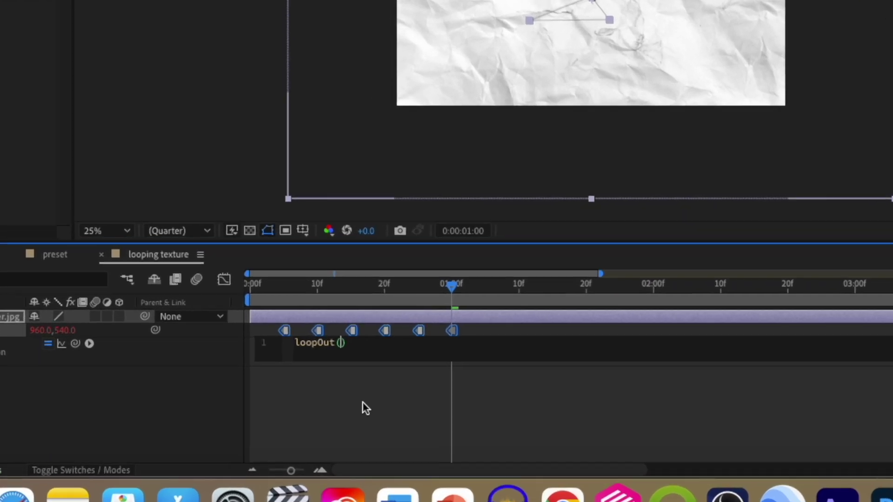
click(317, 422)
drag(479, 265, 243, 275)
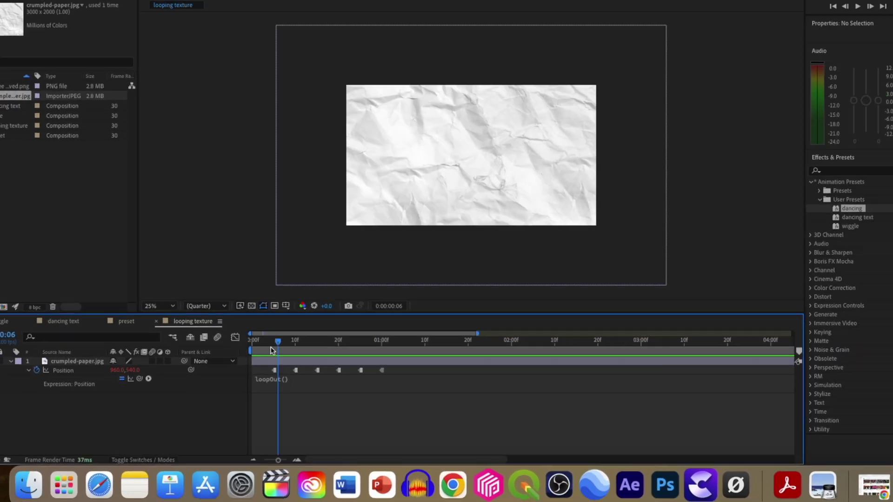
key(space)
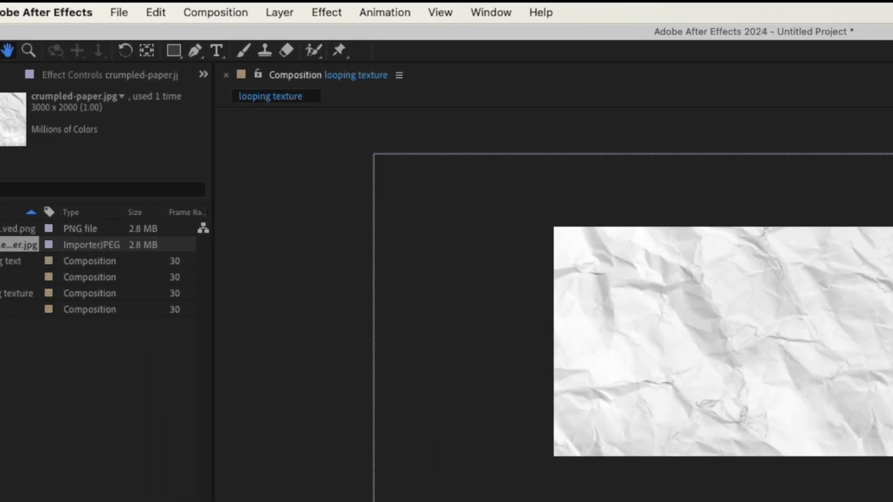
Set the looping texture composition's duration to 0:00:20:00 and extend the paper layer to the new end.
click(152, 6)
click(231, 75)
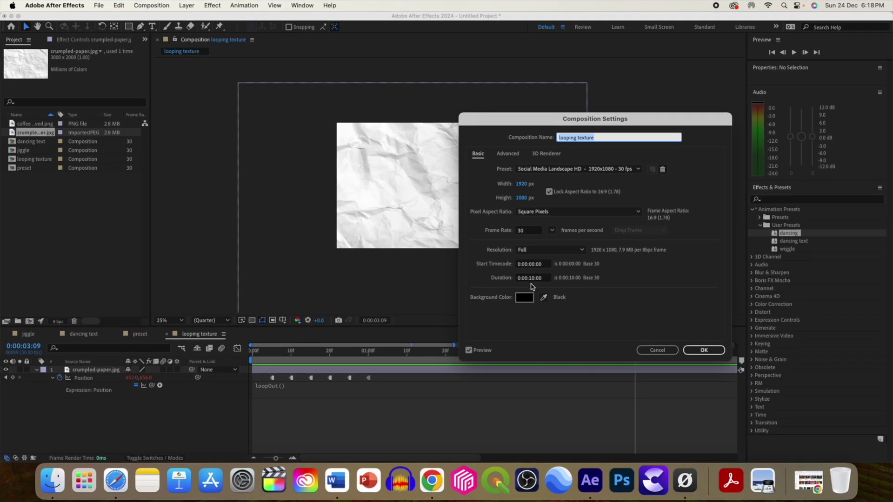
click(532, 284)
text(2)
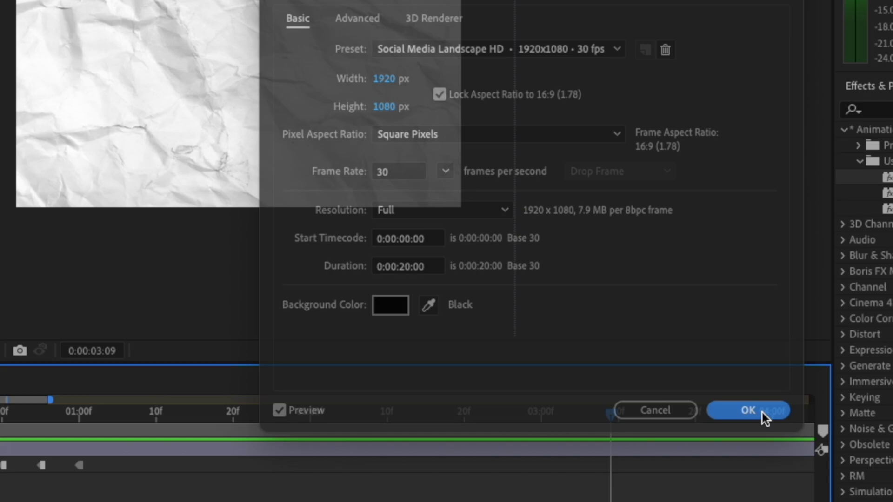
click(718, 370)
drag(280, 458, 261, 458)
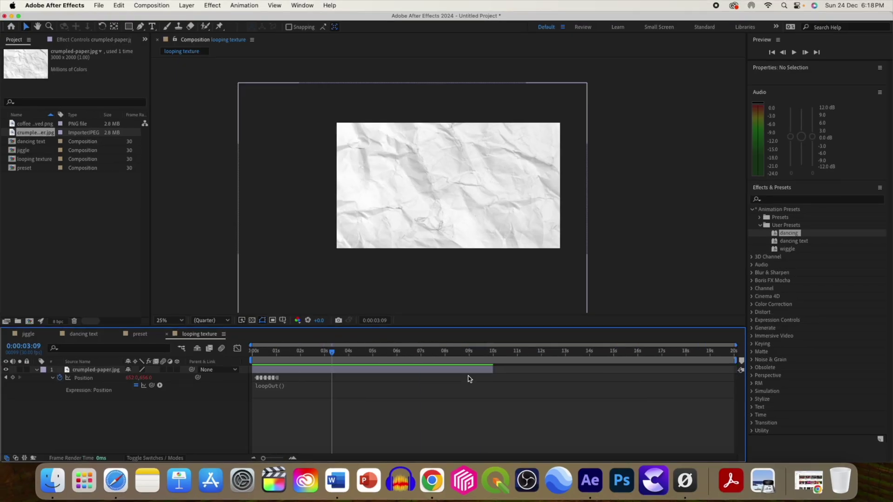
drag(493, 369, 756, 345)
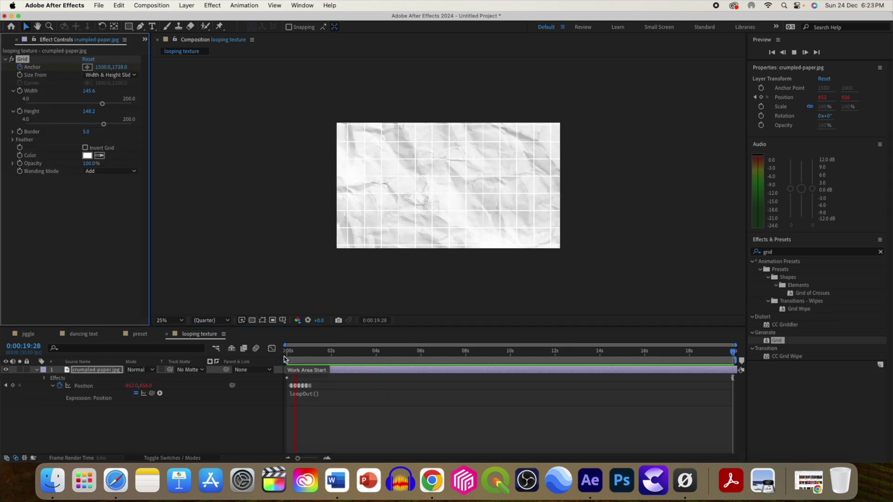
Apply the Grid effect to the paper layer with Blending Mode Add and Size From set to Width & Height Sliders.
click(780, 253)
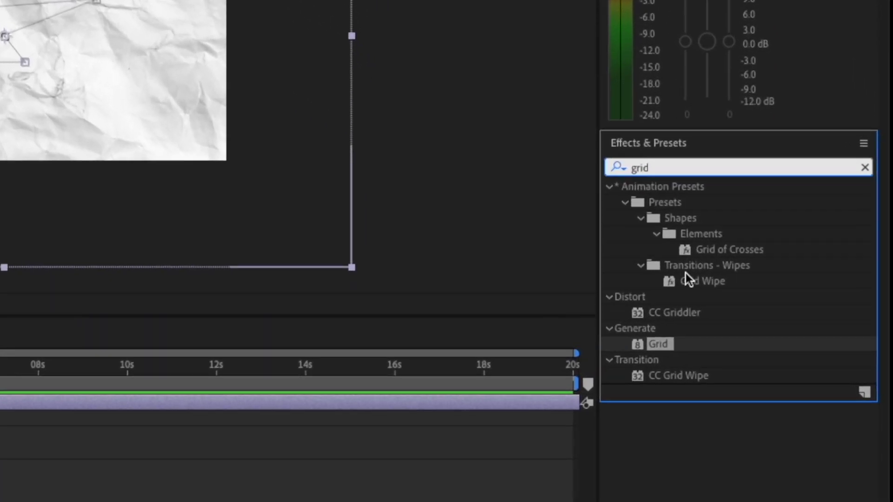
drag(664, 350, 419, 397)
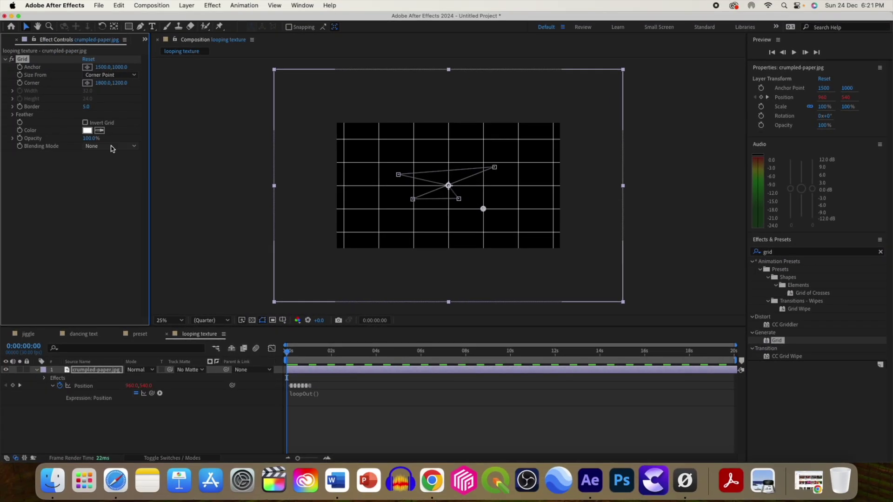
click(65, 132)
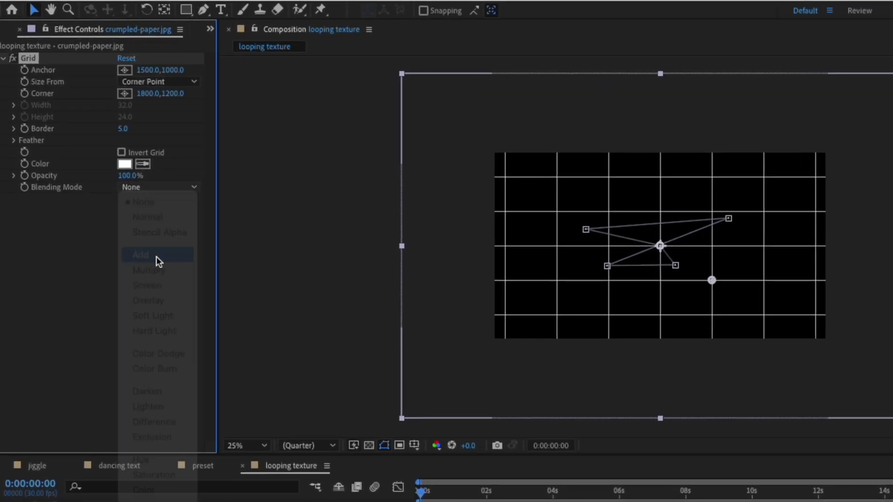
click(150, 242)
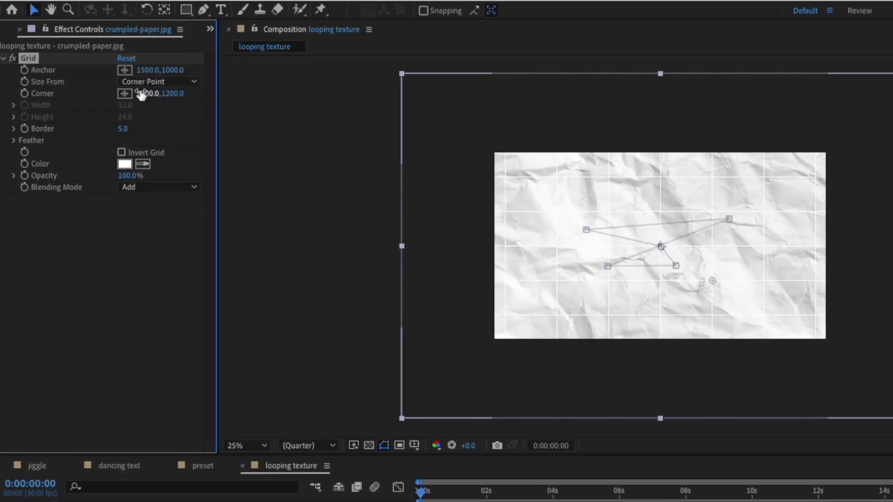
click(159, 82)
click(167, 125)
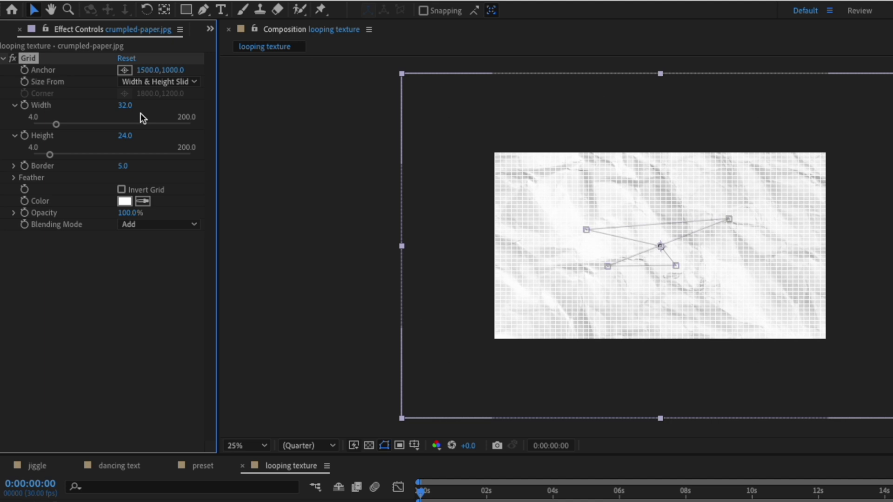
Set the Grid effect's Width to 145.6 and Height to 148.2.
drag(57, 126, 133, 124)
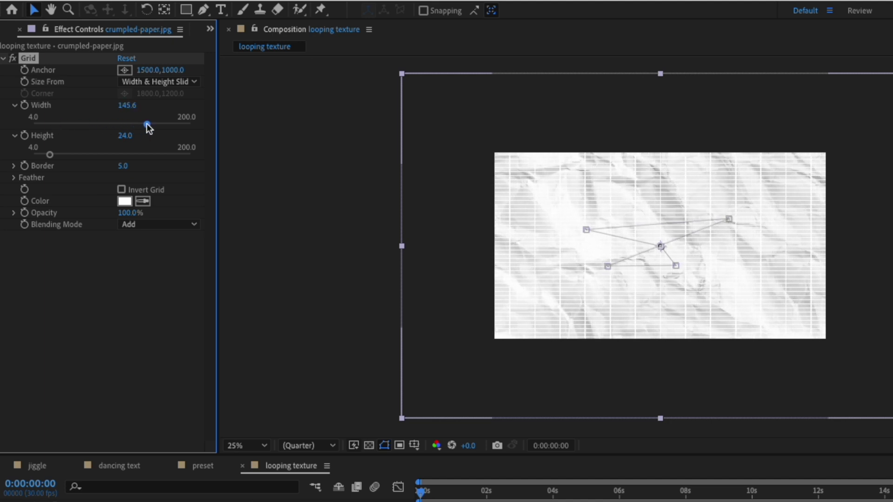
drag(56, 158, 148, 162)
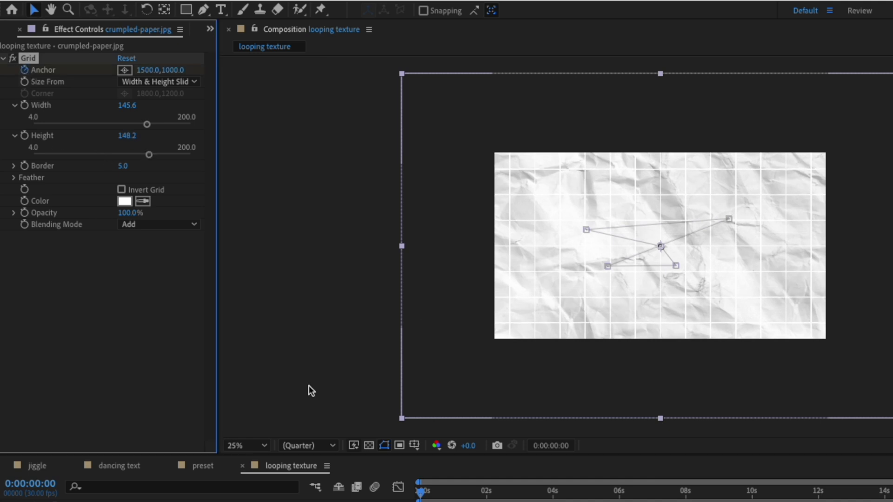
Keyframe the Grid effect's Anchor at 1500.0,1728.0 at 0:00:19:28 and preview the grid animation.
click(422, 494)
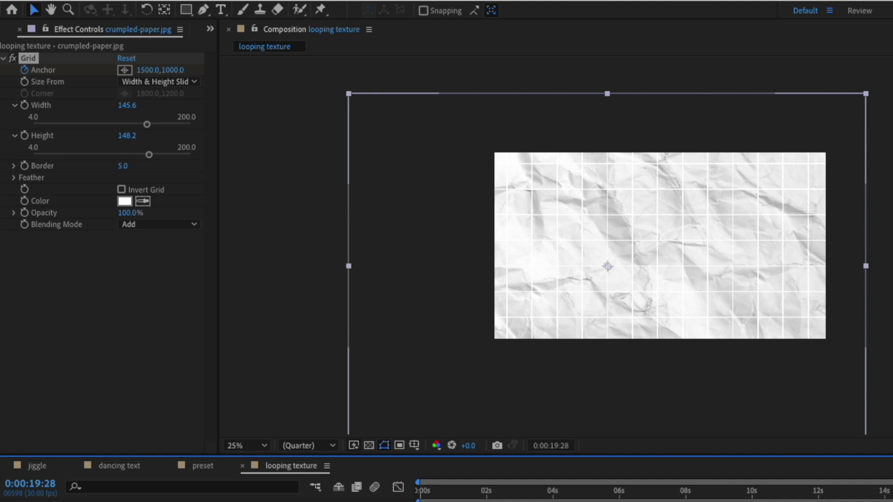
drag(172, 70, 192, 80)
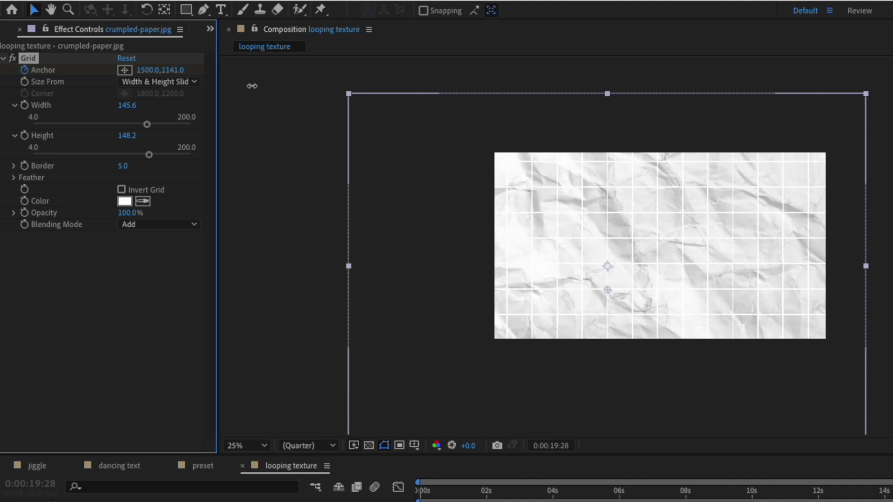
drag(640, 87, 657, 87)
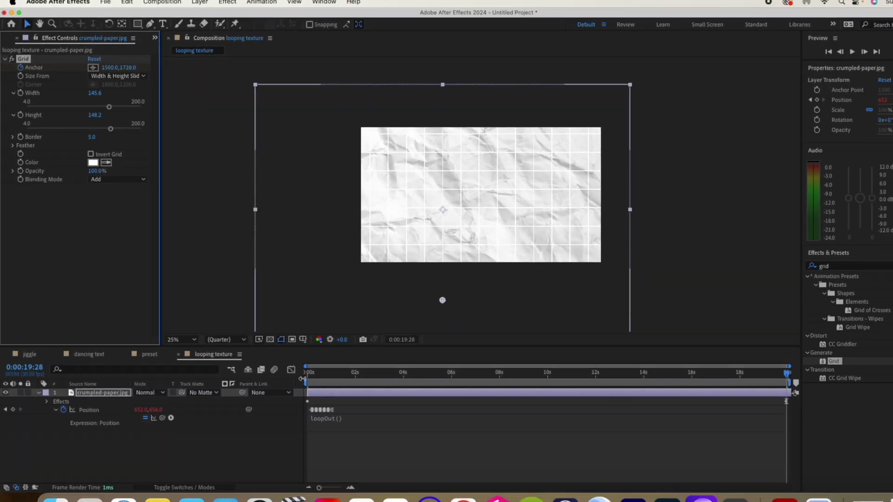
key(space)
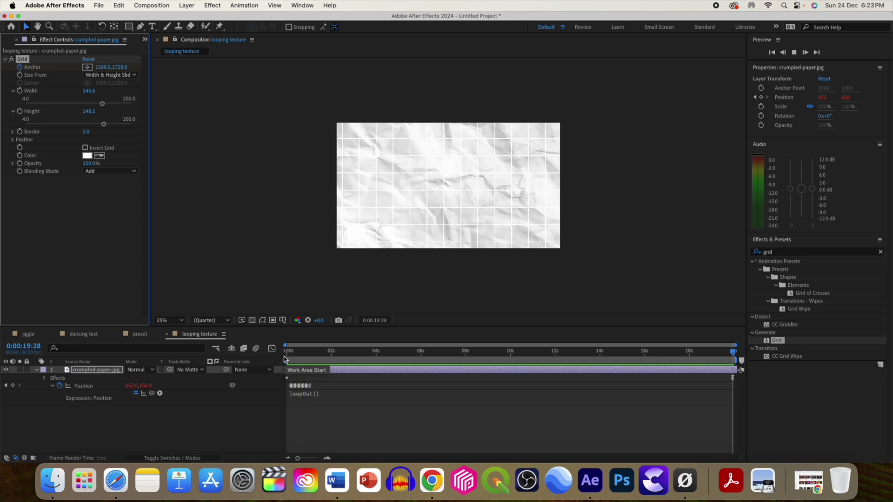